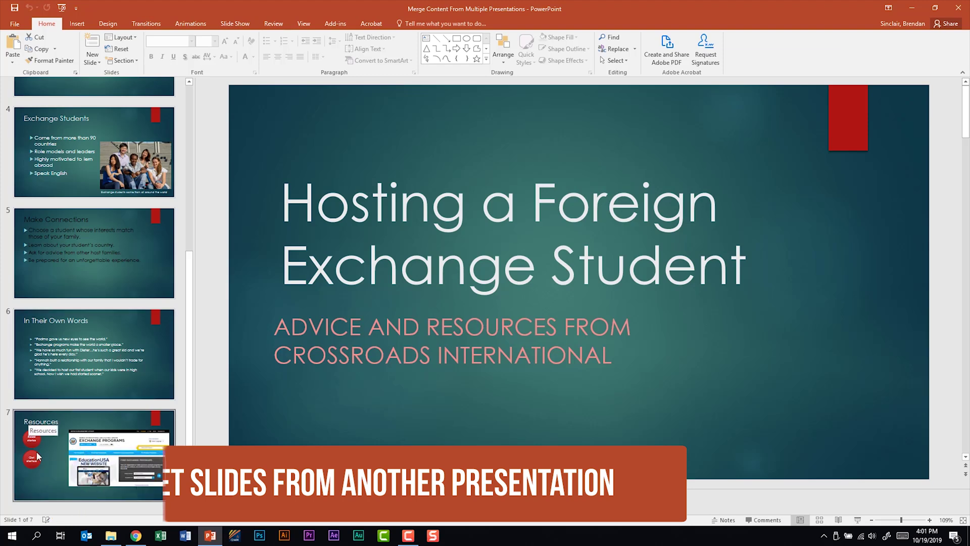
Show slide 7, the Resources slide, by selecting its thumbnail.
click(83, 458)
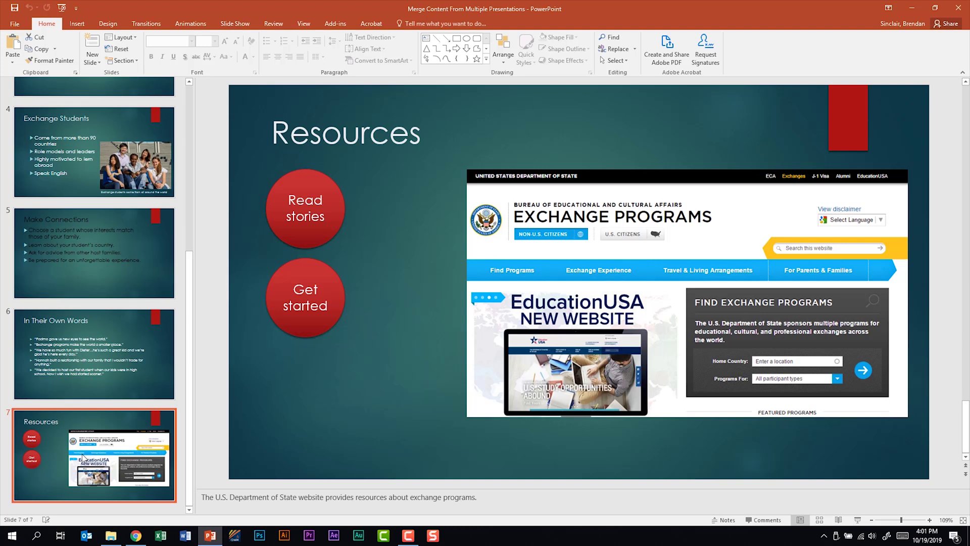
Load the Additional Slides presentation into the Reuse Slides pane from New Slide > Reuse Slides.
click(100, 61)
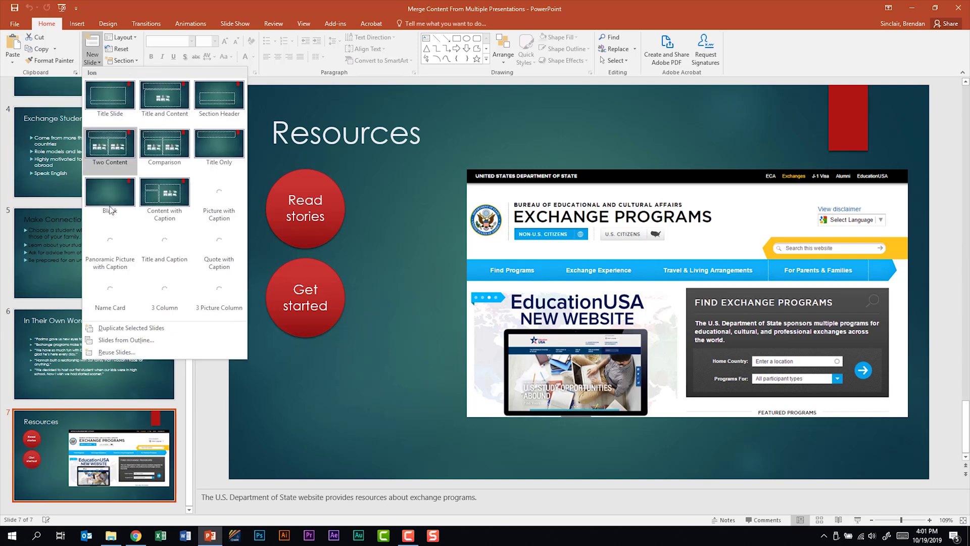
click(150, 352)
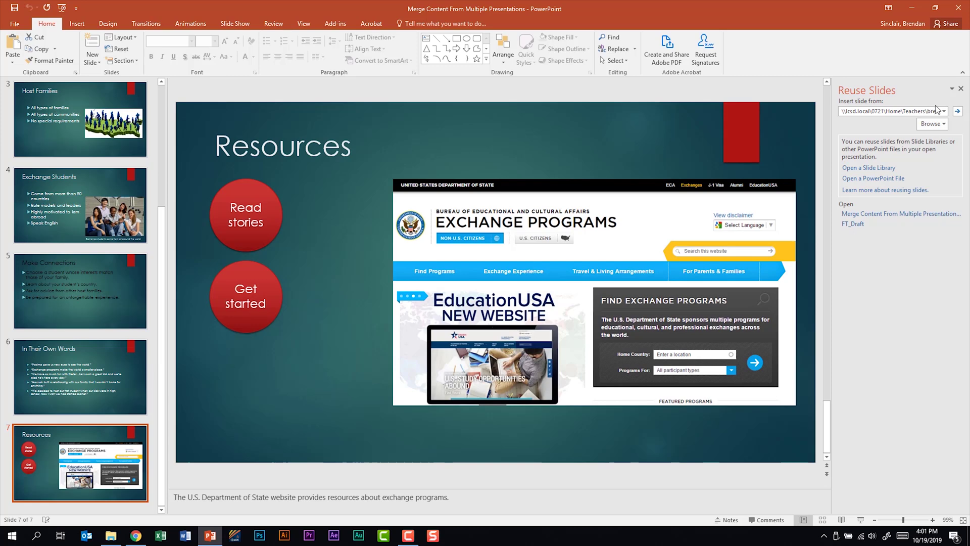
click(940, 124)
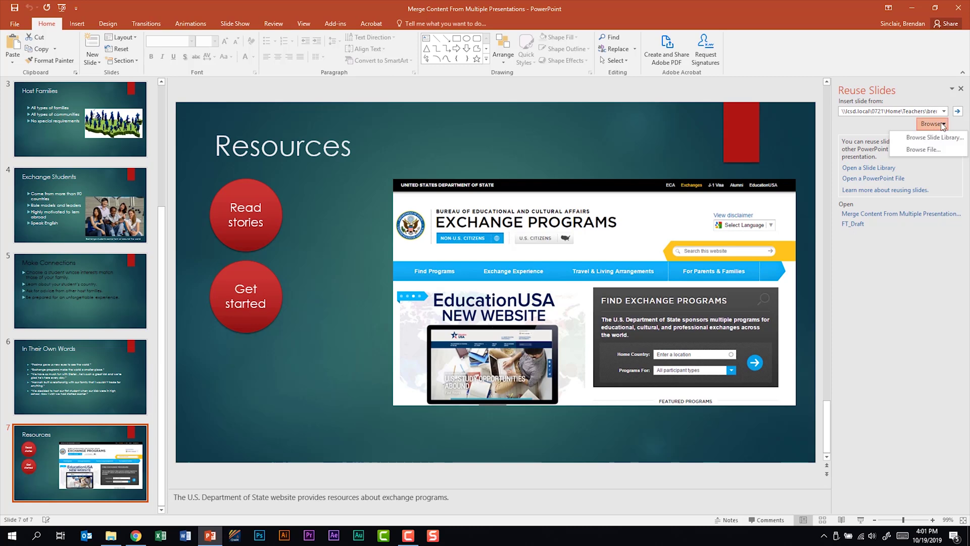
click(942, 152)
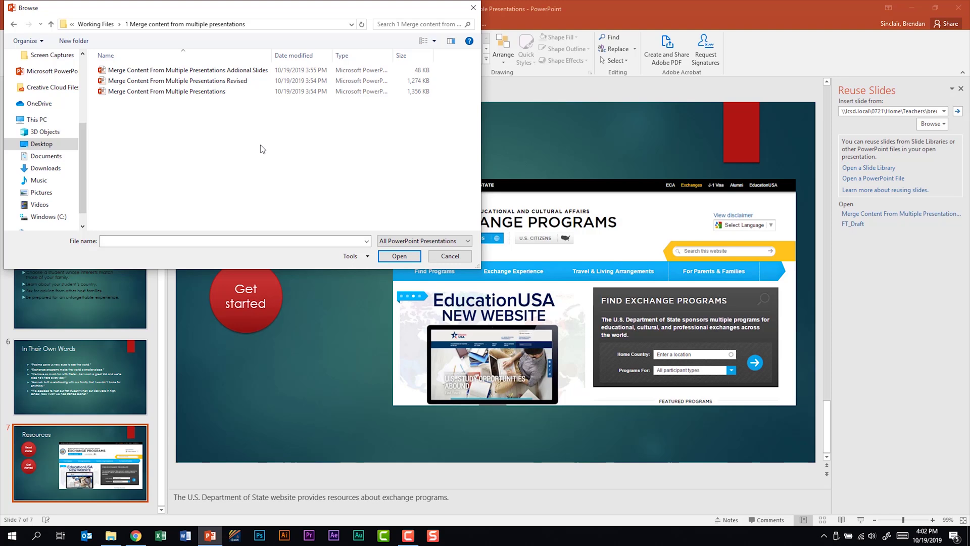
double_click(273, 69)
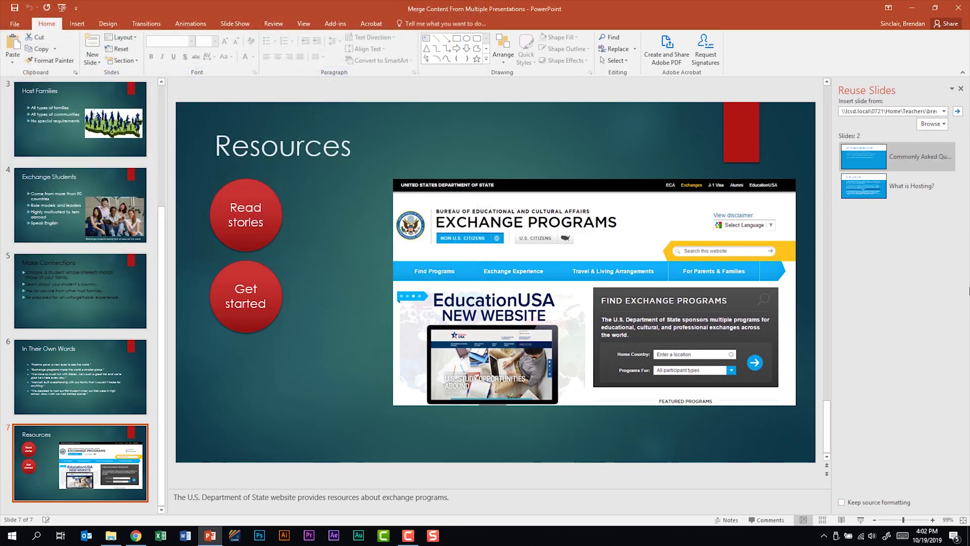
Insert Commonly Asked Questions as slide 8, then again with Keep source formatting, and close the pane.
click(876, 164)
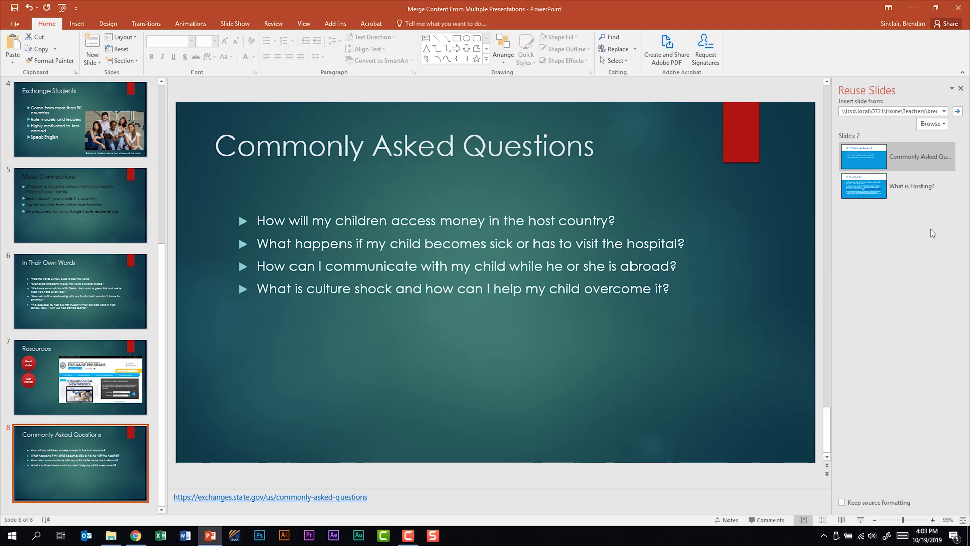
click(842, 503)
click(912, 160)
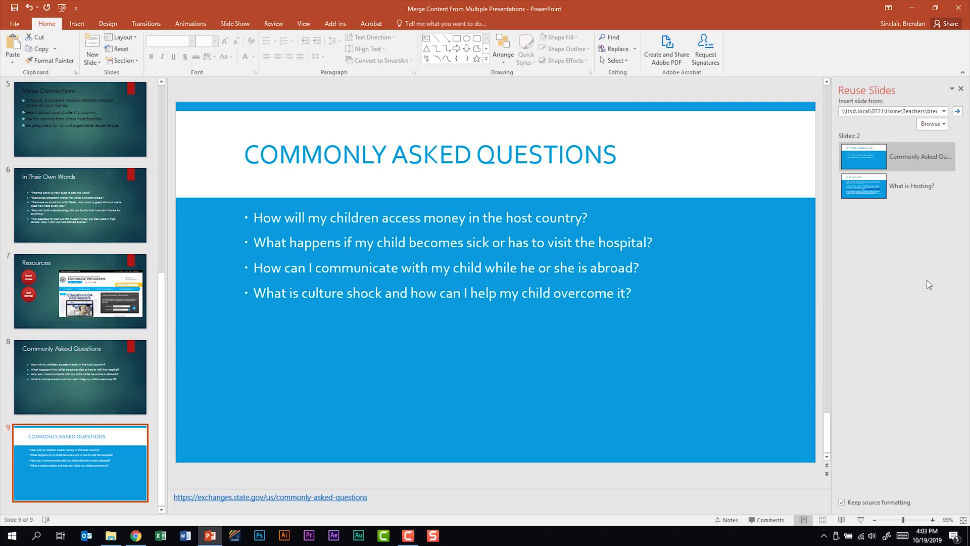
click(961, 89)
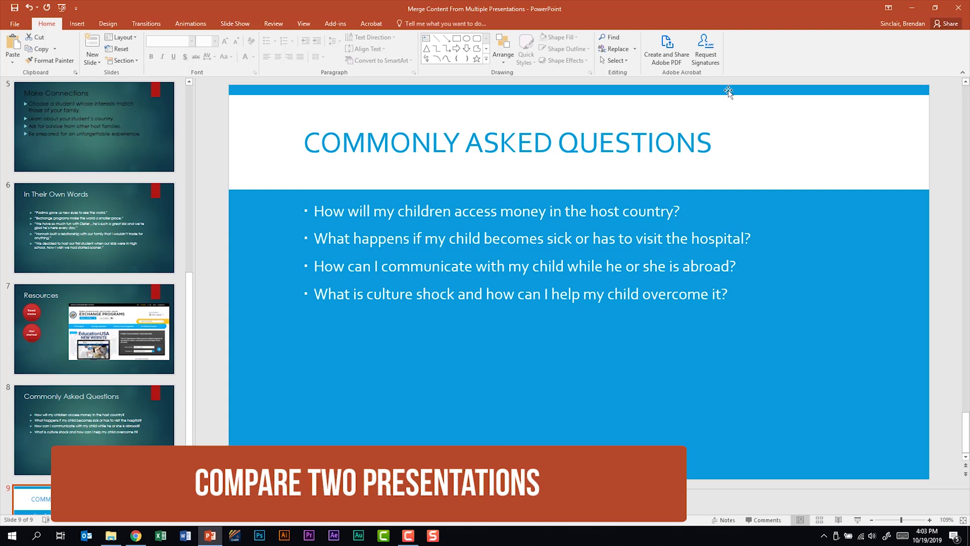
Compare and merge the Revised presentation, then jump to the previous tracked change.
click(281, 25)
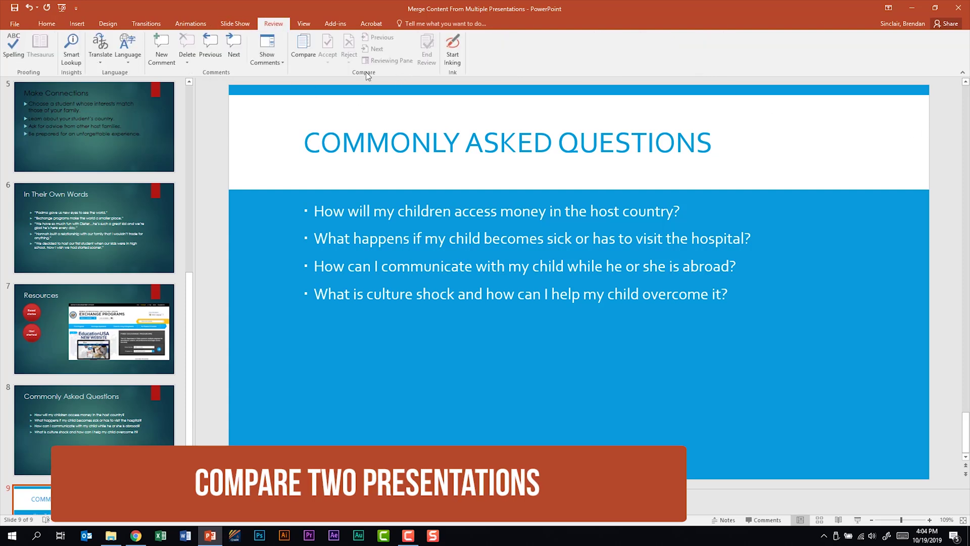
click(305, 49)
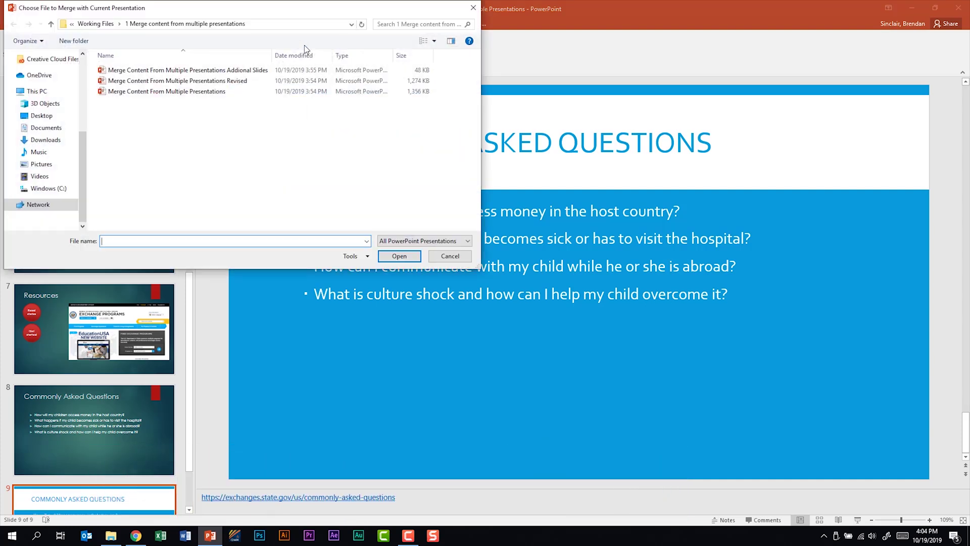
click(275, 83)
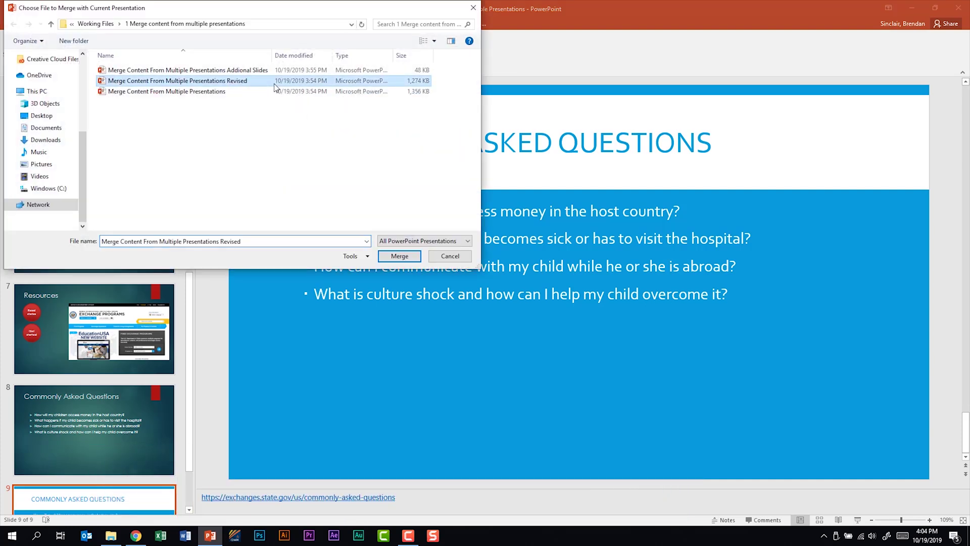
click(399, 257)
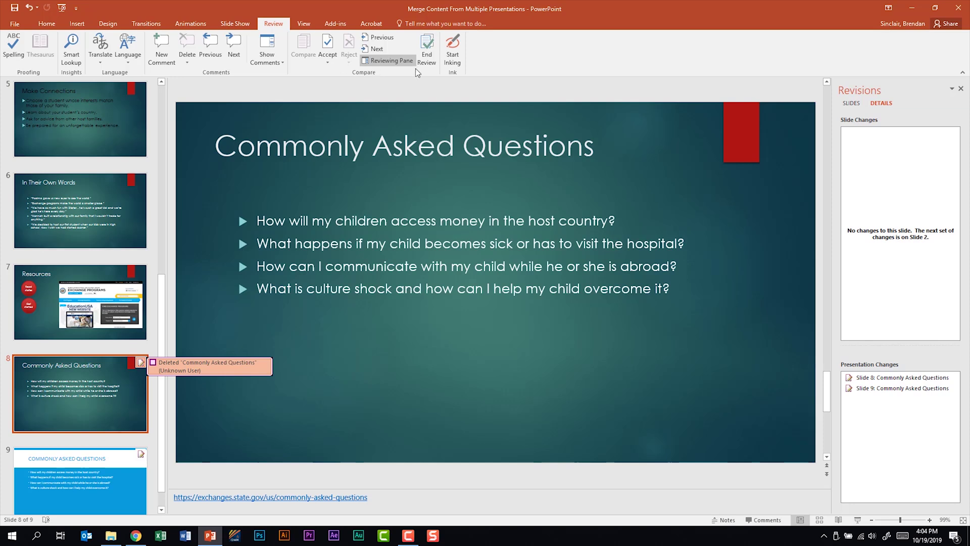
click(382, 38)
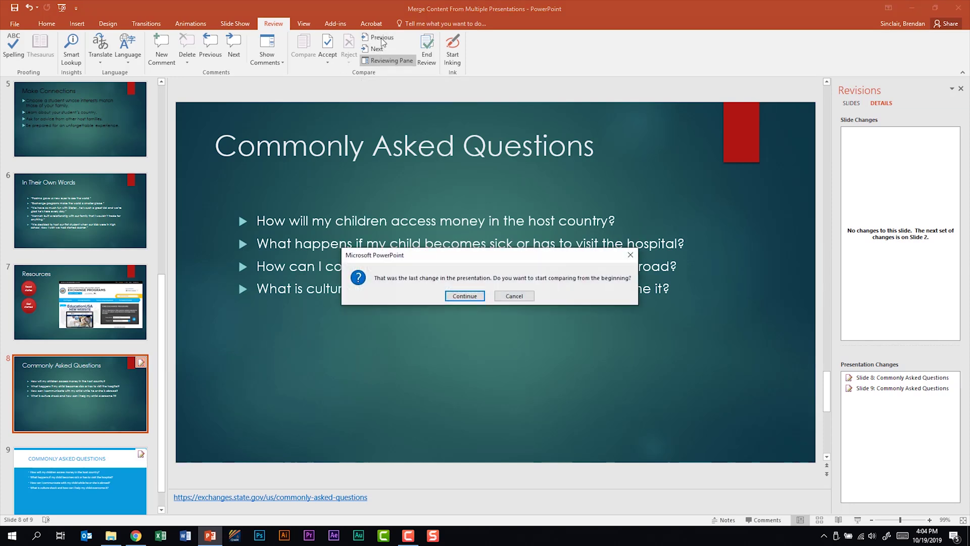
On Host Families, preview then revert the Title 1 formatting, view the Picture 4 change, and check the Accept options.
click(453, 294)
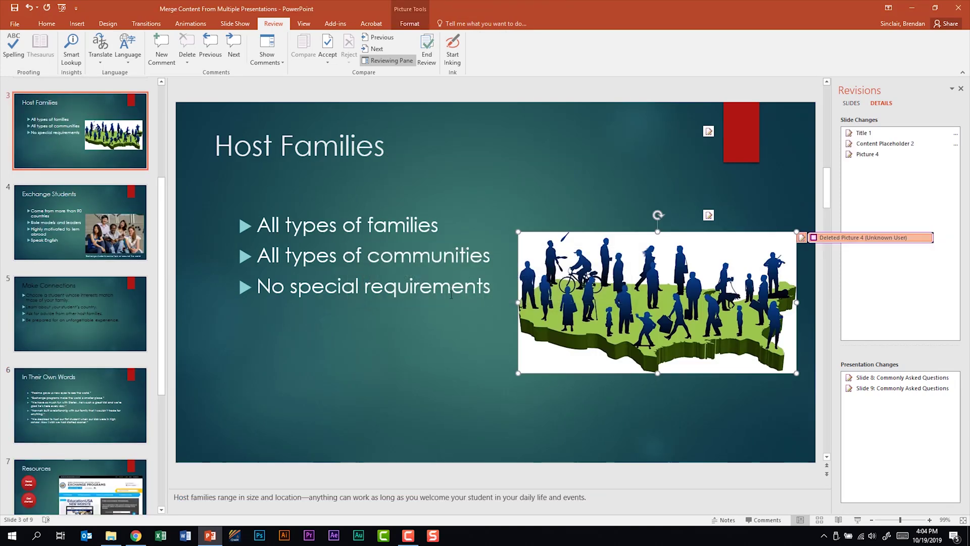
click(865, 133)
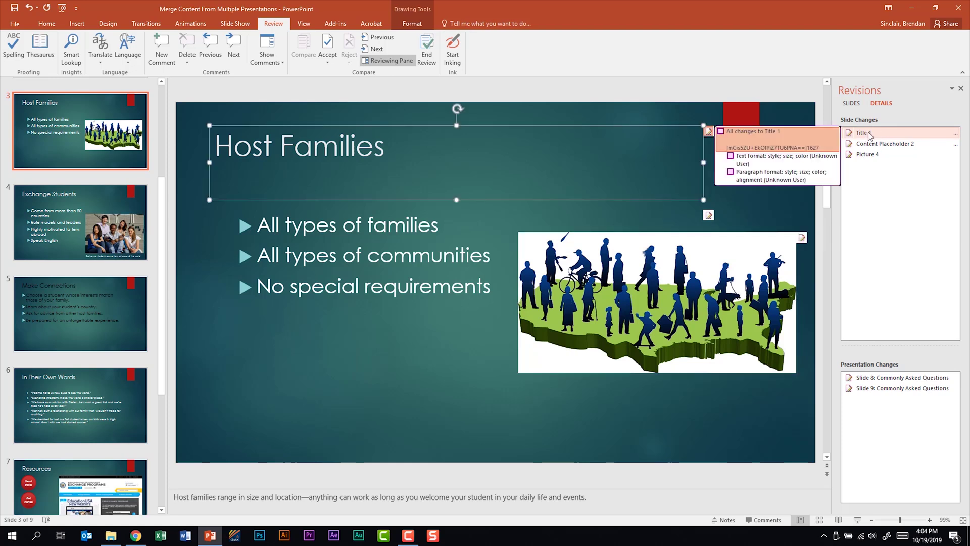
click(721, 132)
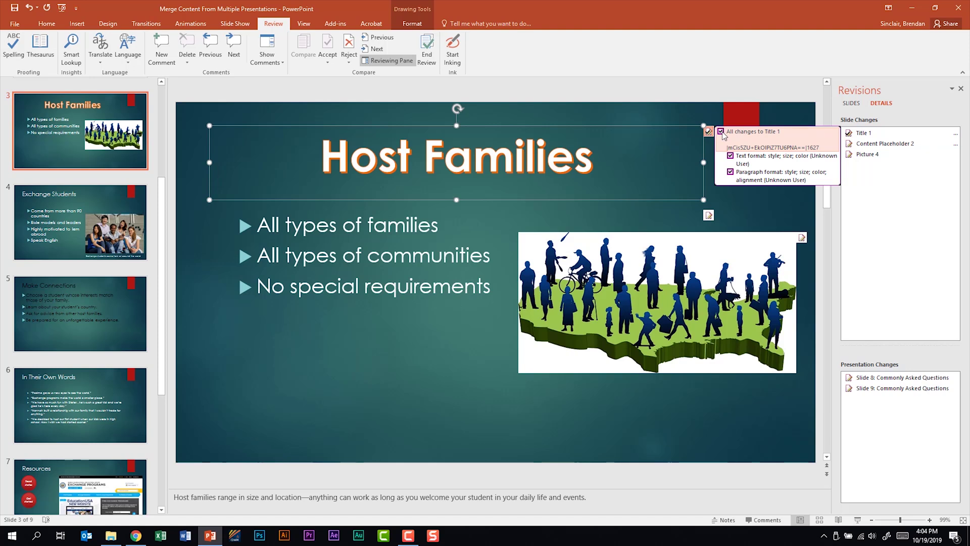
click(884, 143)
click(885, 156)
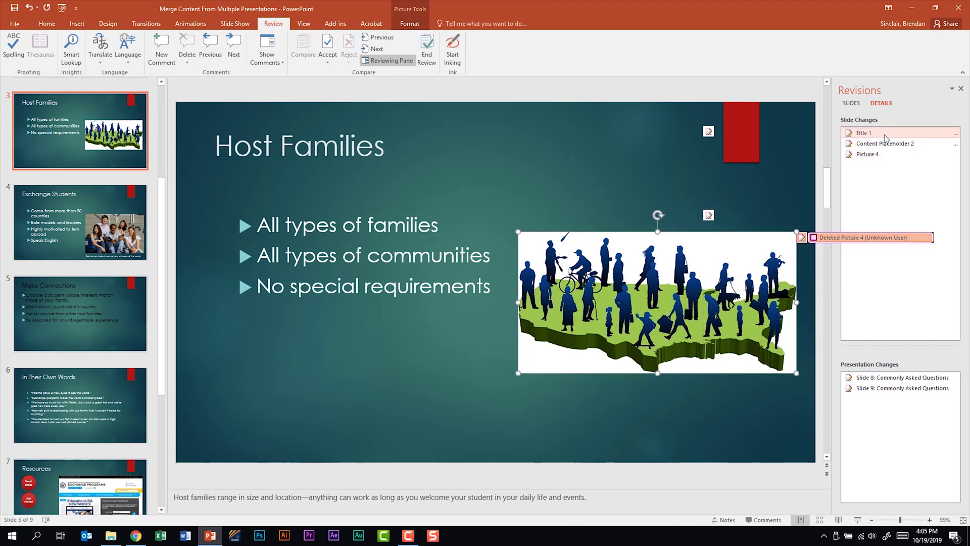
click(327, 62)
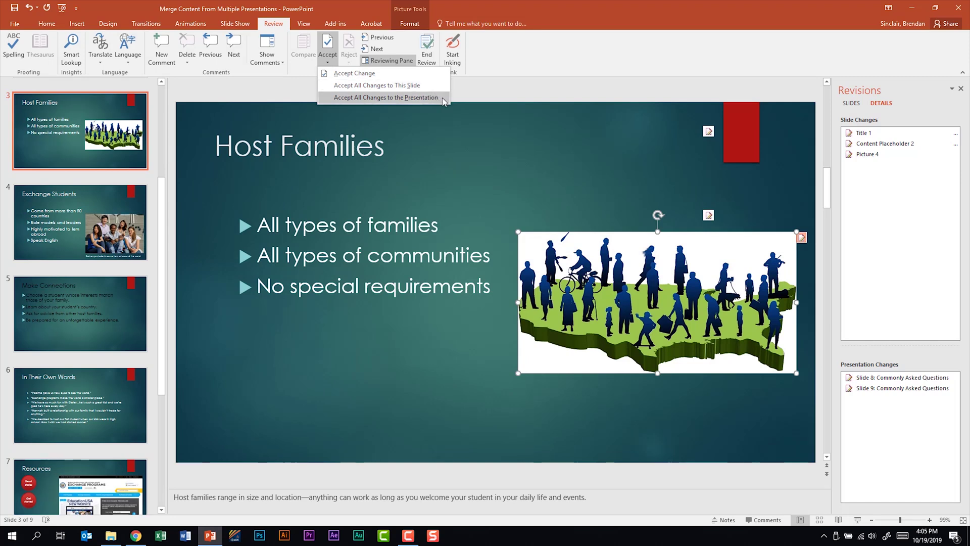
Check All changes to Title 1 so the bold, orange formatting stays, dismissing the Reject options.
click(863, 133)
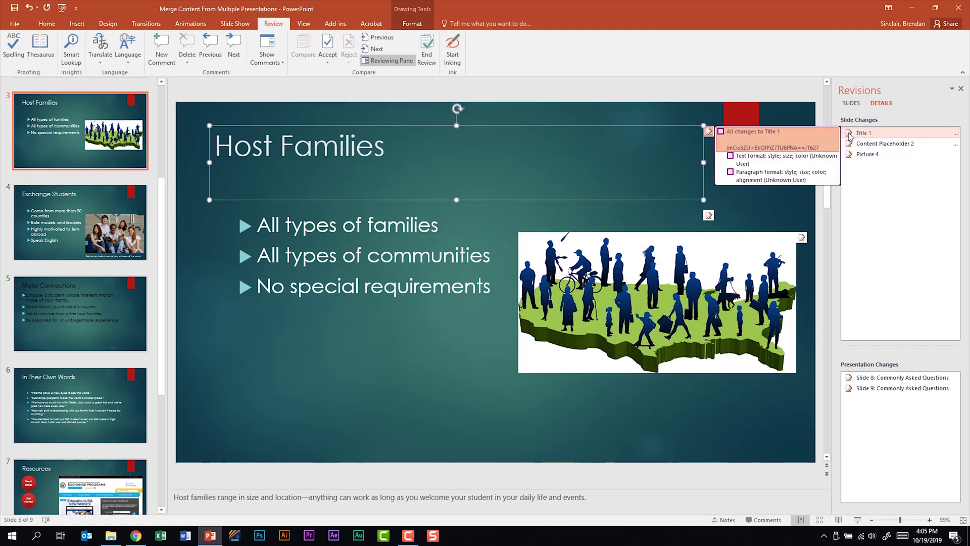
click(721, 131)
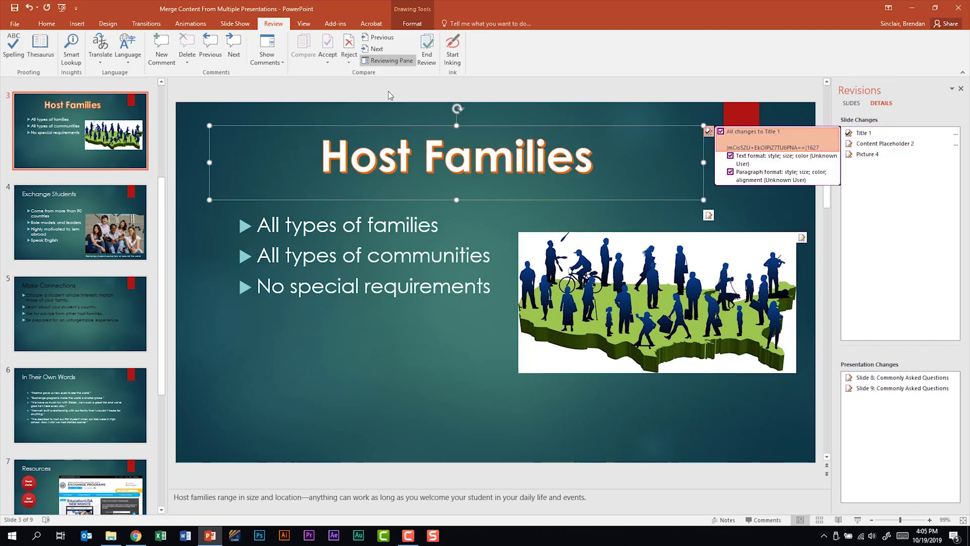
click(350, 63)
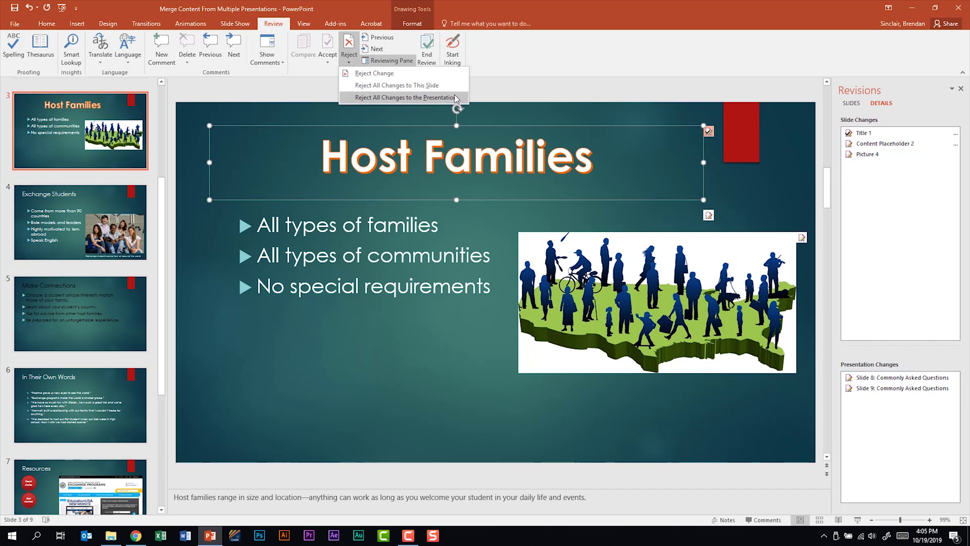
click(874, 169)
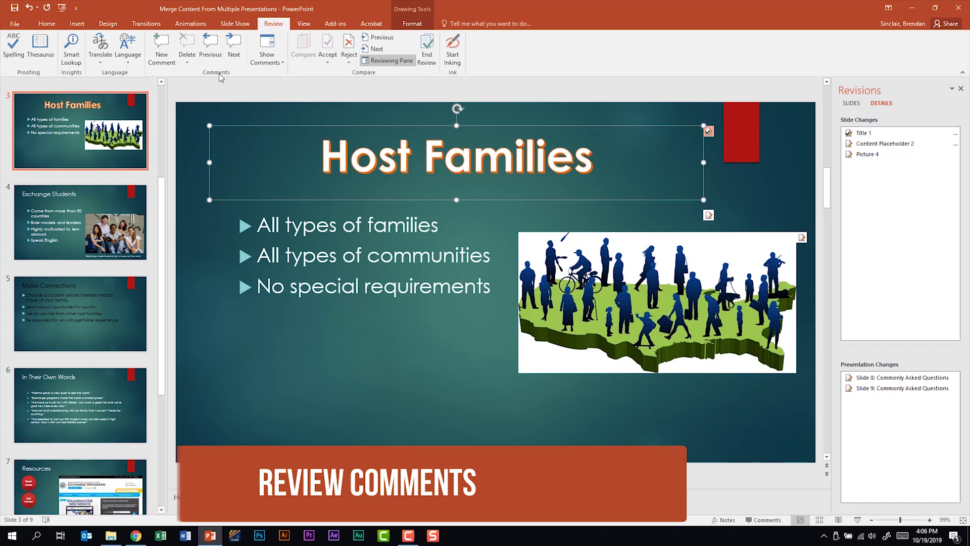
click(208, 48)
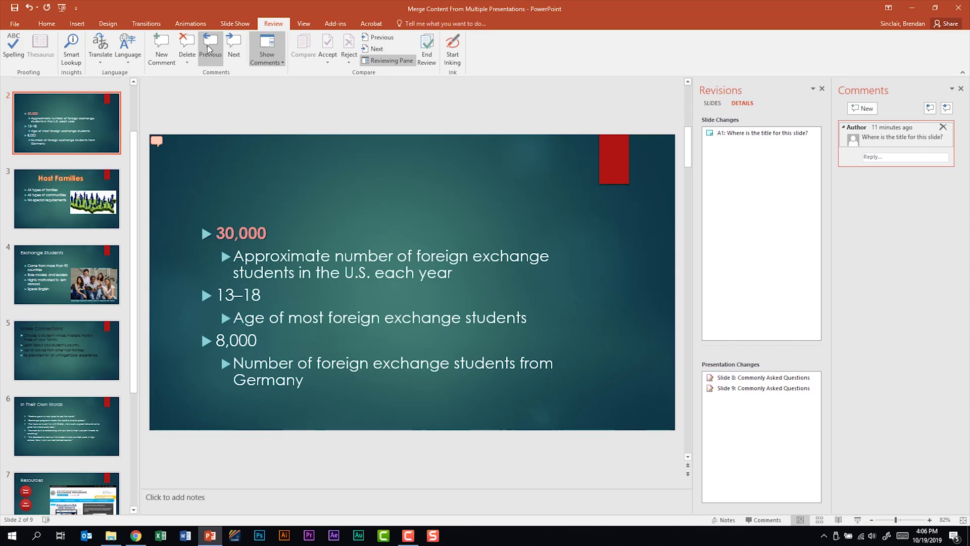
click(823, 88)
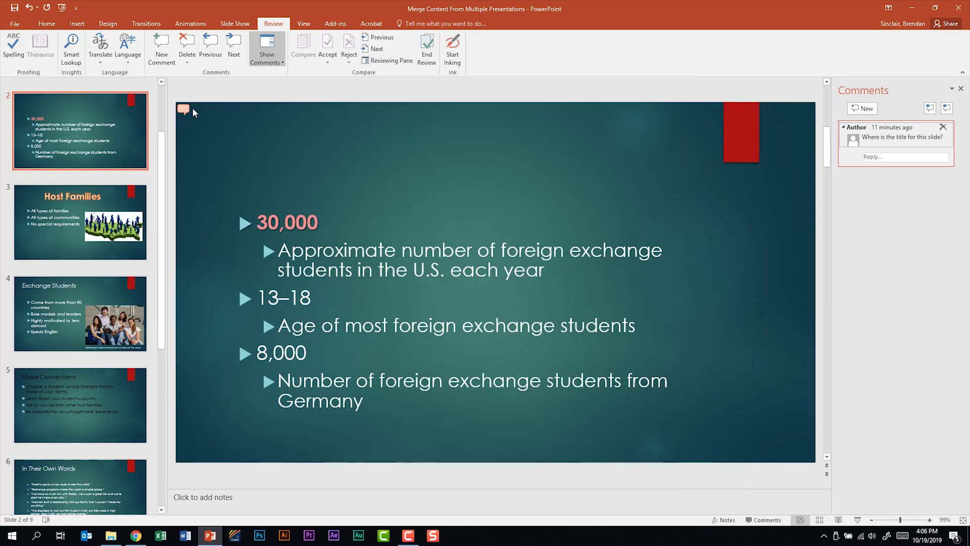
click(886, 158)
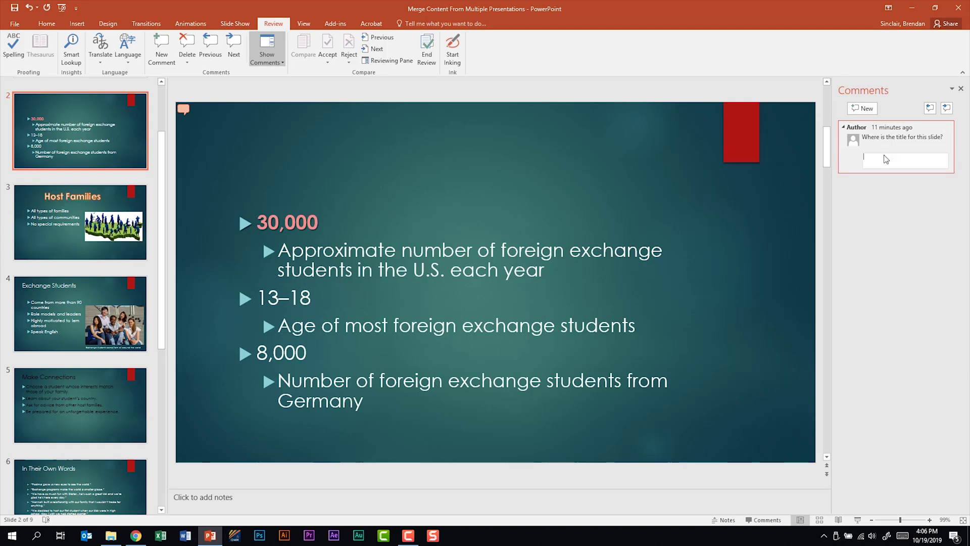
text(To be added later.)
key(Return)
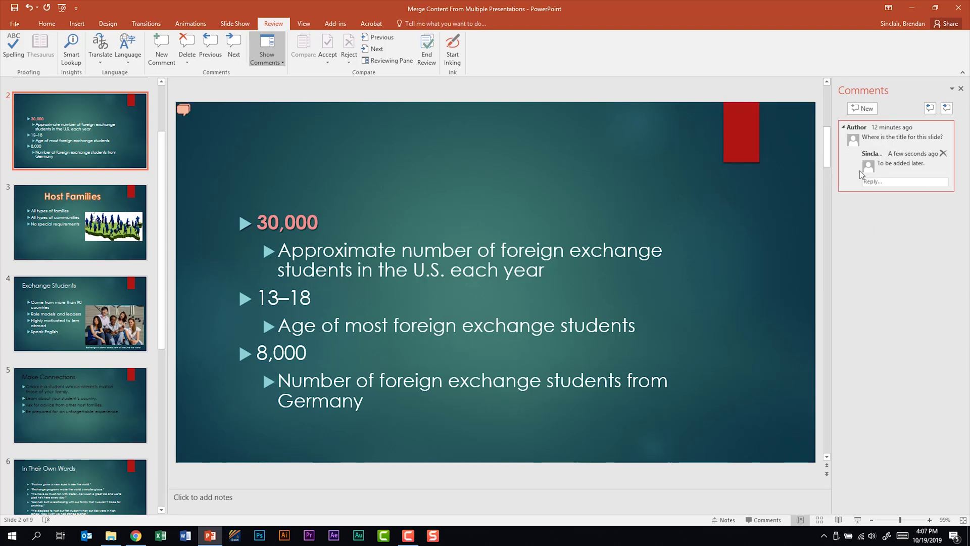
click(943, 154)
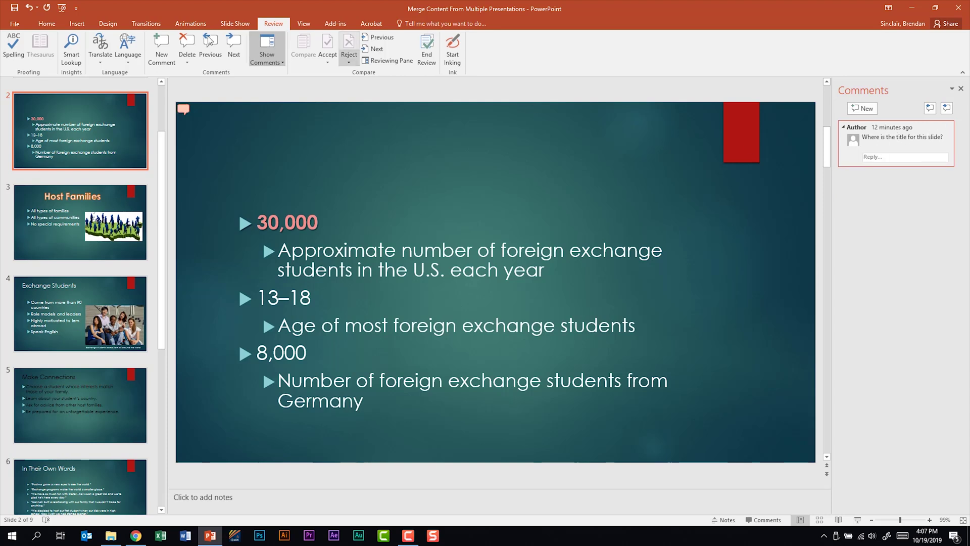
click(187, 63)
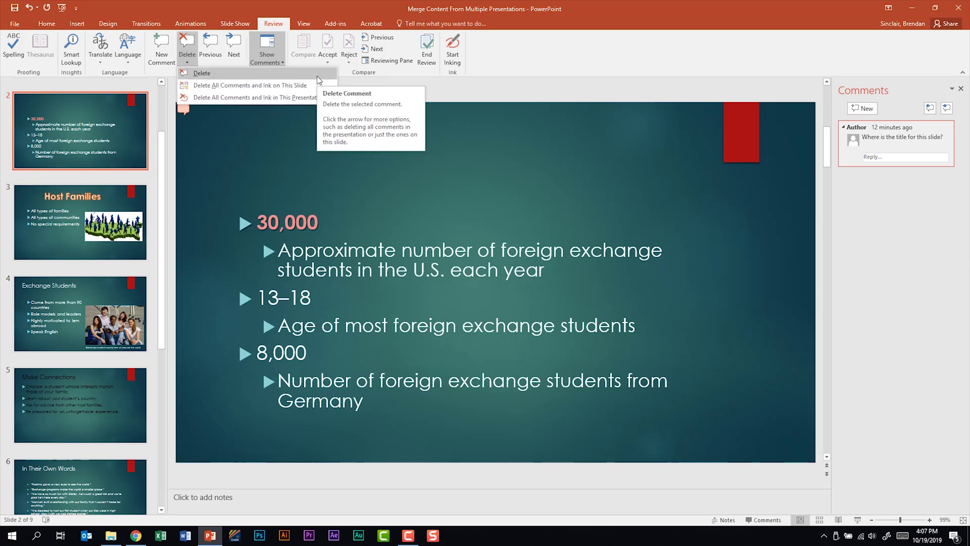
key(Escape)
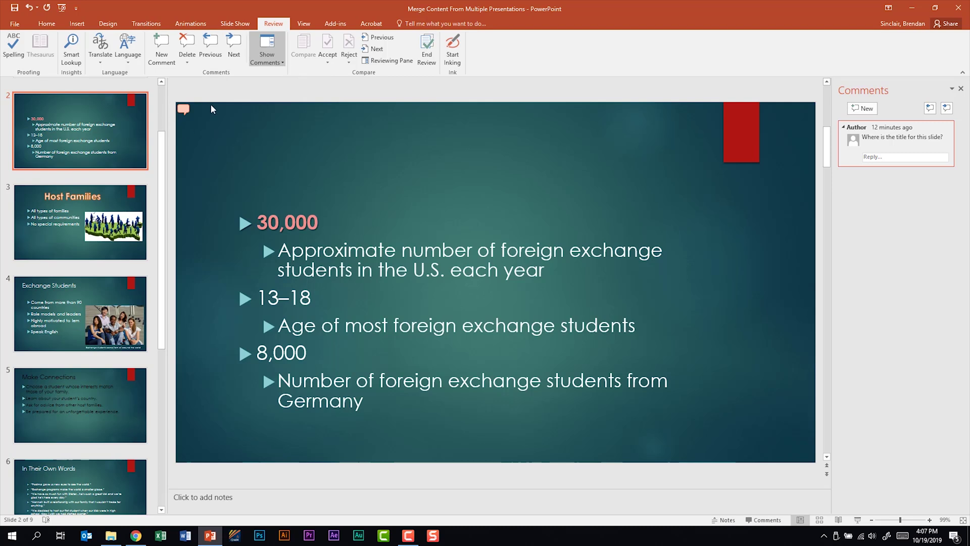
click(273, 60)
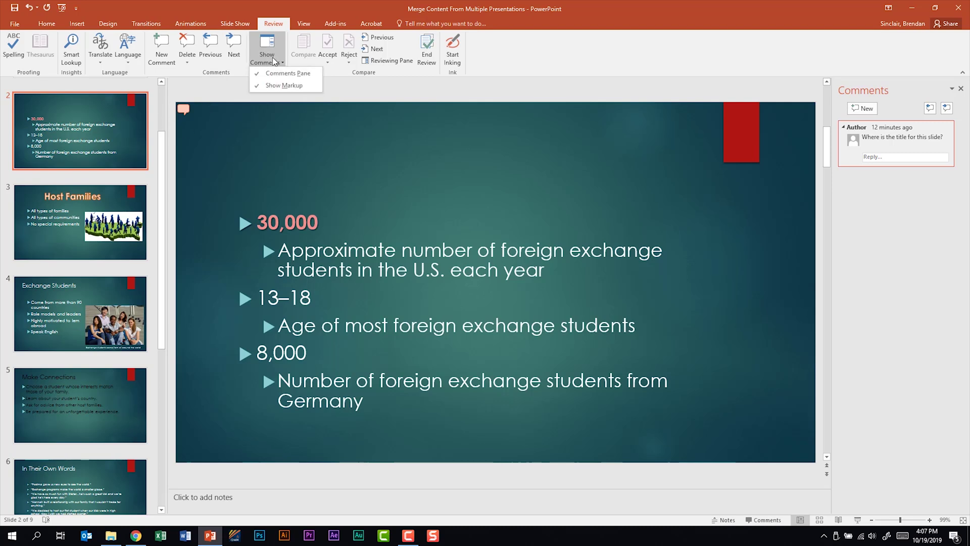
click(301, 70)
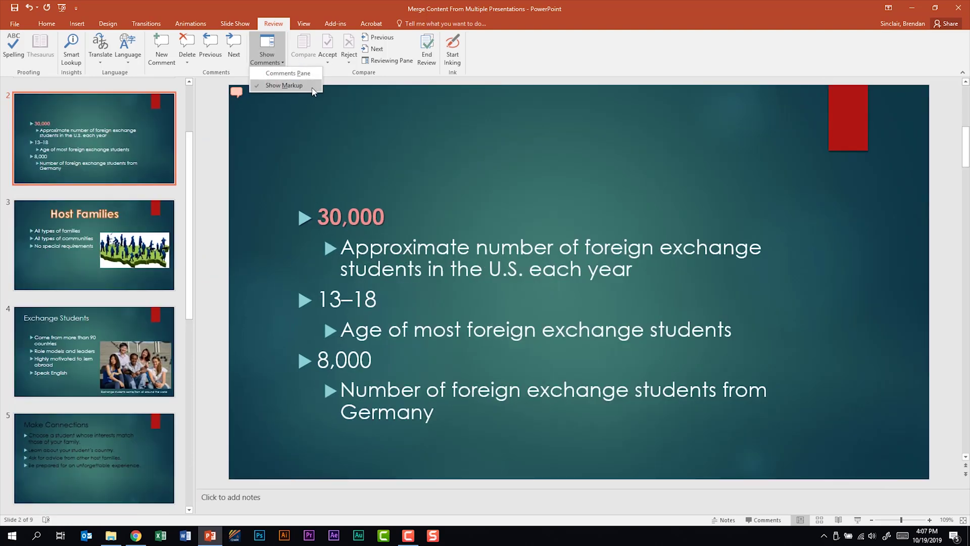
click(312, 90)
click(272, 64)
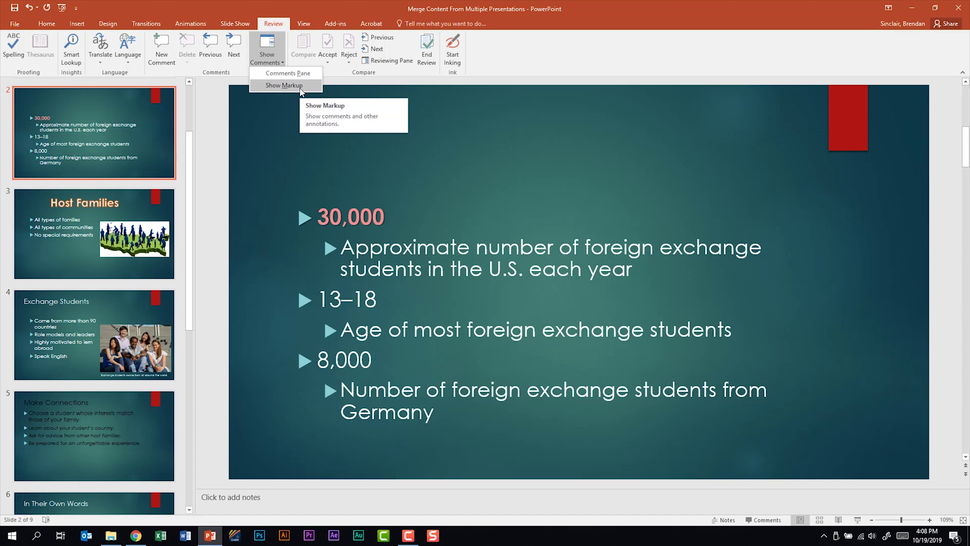
click(284, 86)
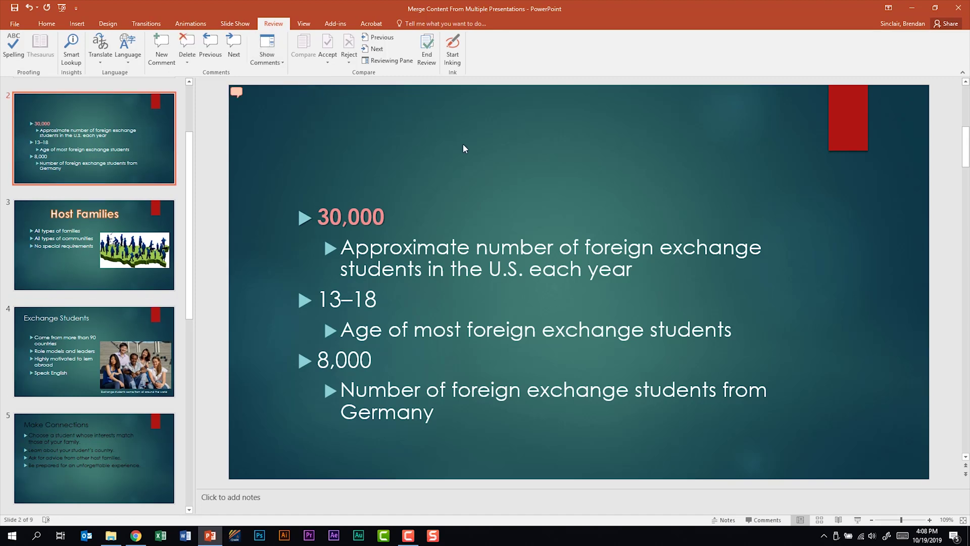
click(236, 92)
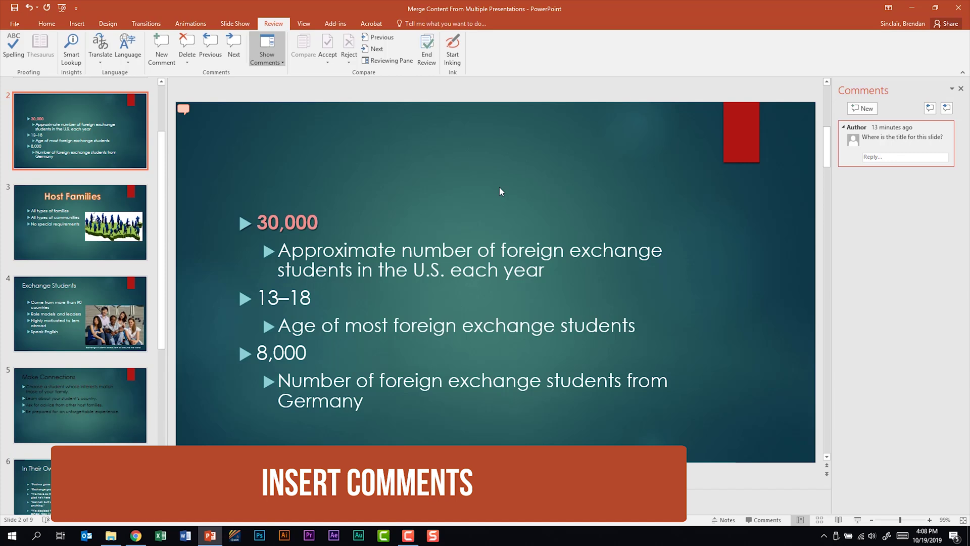
Select the slide 3 title and post a new comment 'Why did we use this font?'.
click(125, 211)
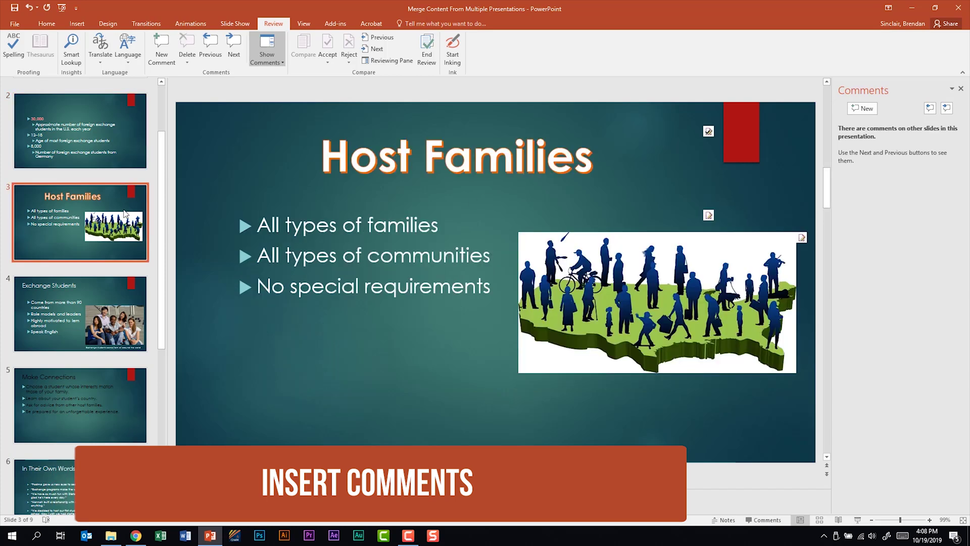
click(590, 161)
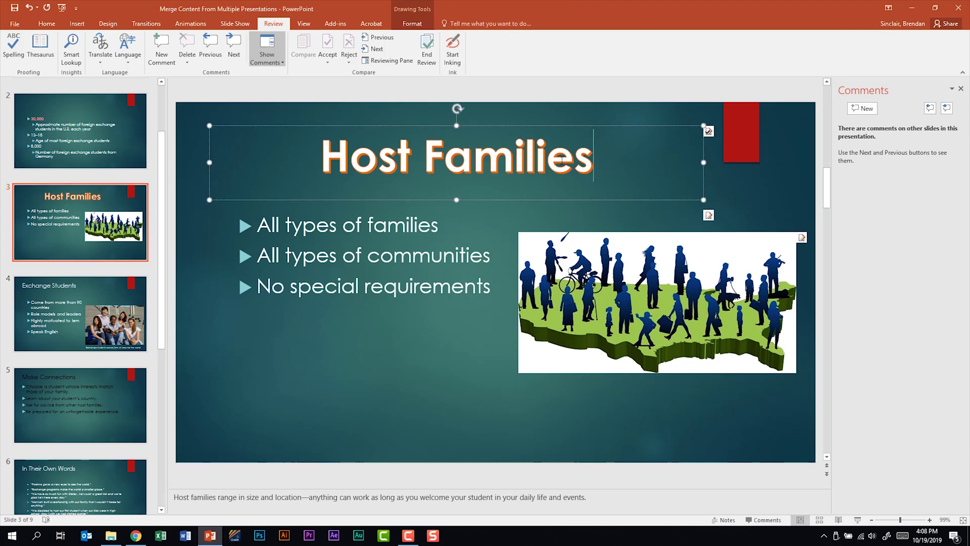
click(162, 51)
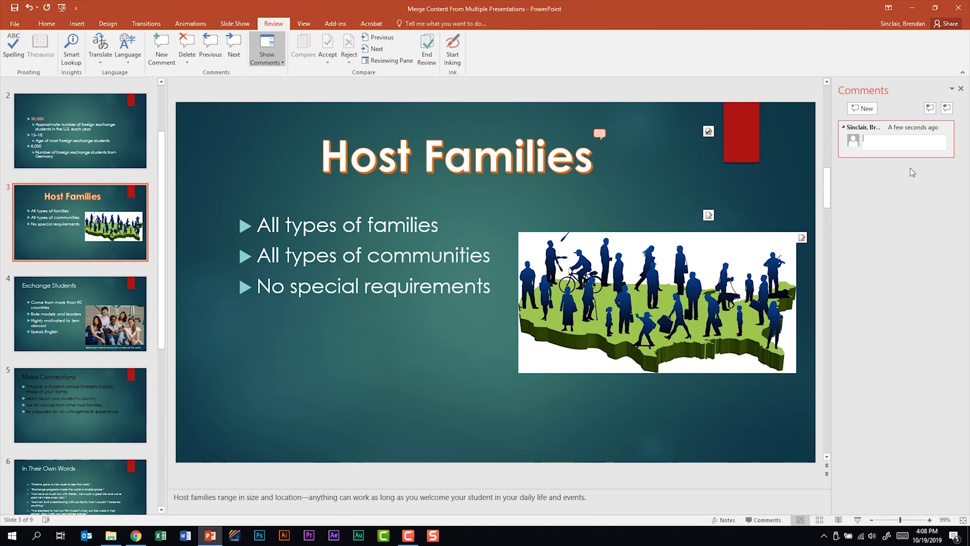
text(Why did we use this font?)
click(929, 181)
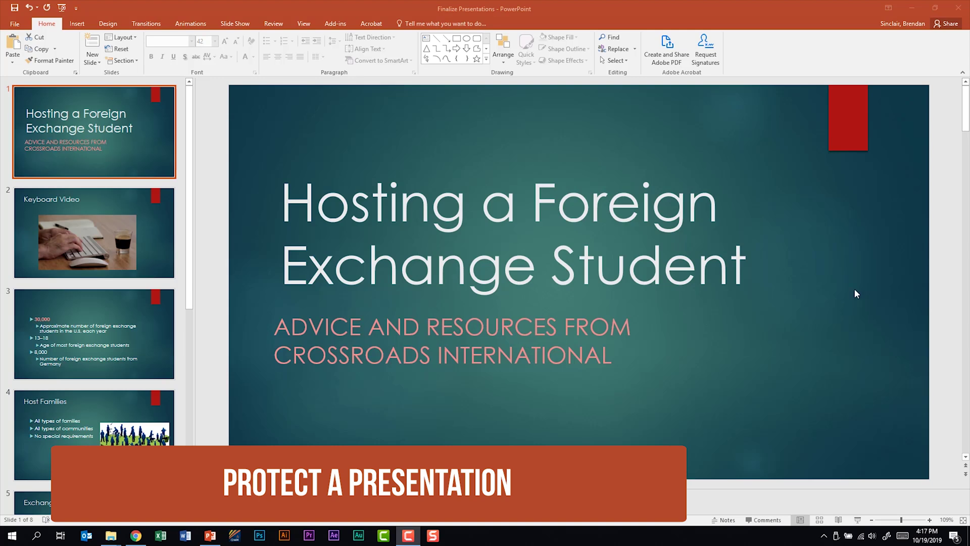
Mark Finalize Presentations as final and save it, then choose Edit Anyway.
click(15, 24)
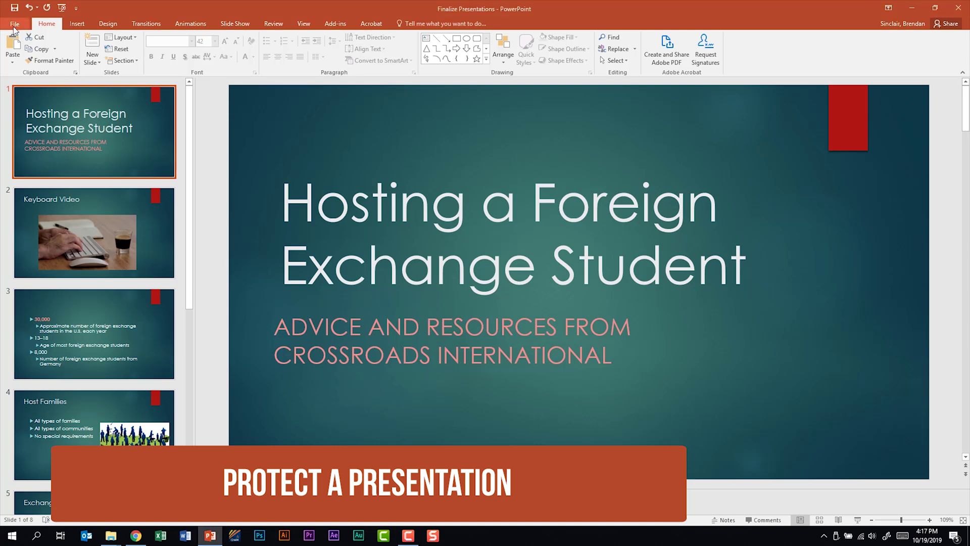
click(15, 24)
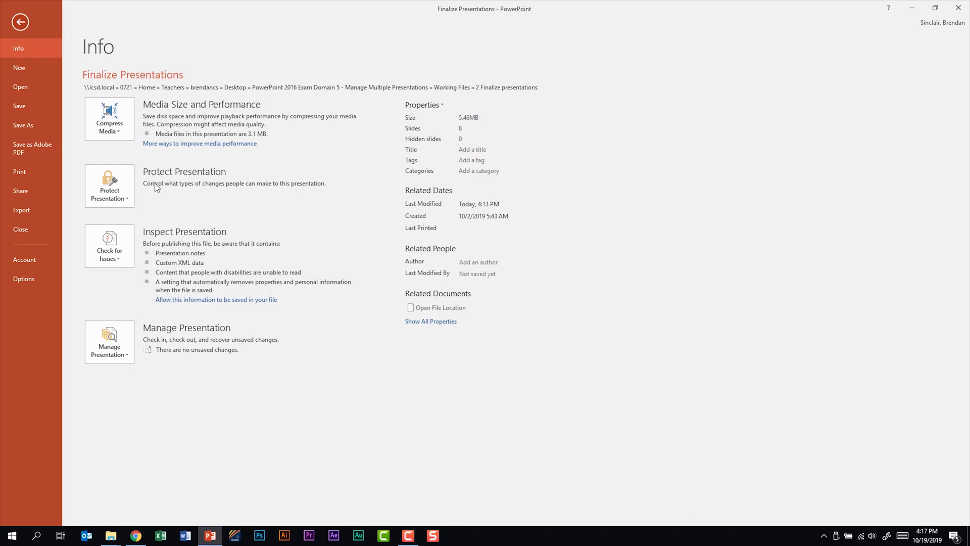
click(130, 194)
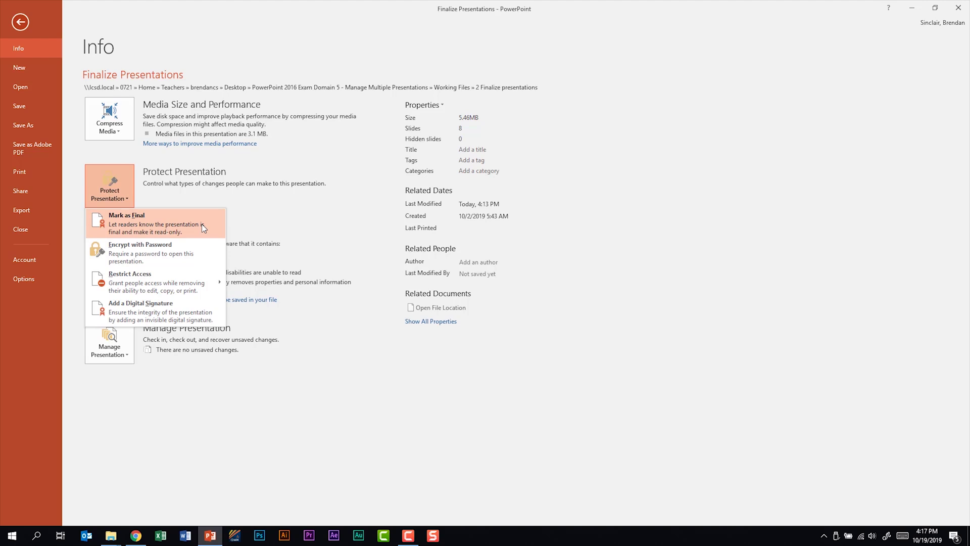
click(187, 220)
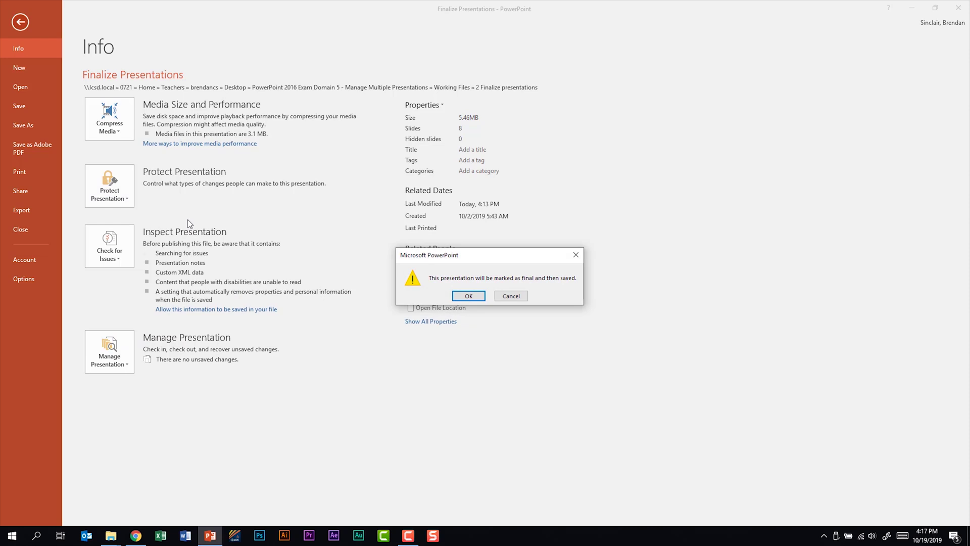
click(469, 296)
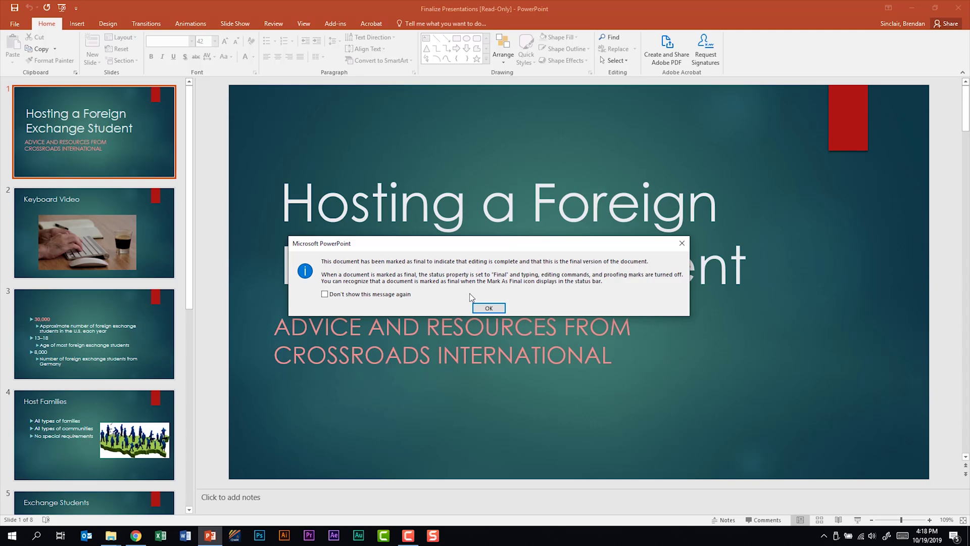
click(489, 307)
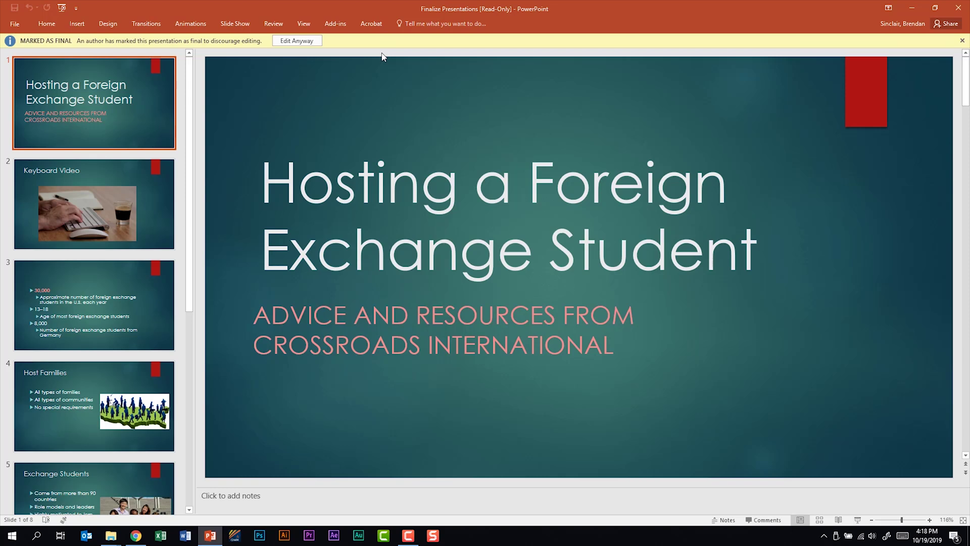
click(308, 42)
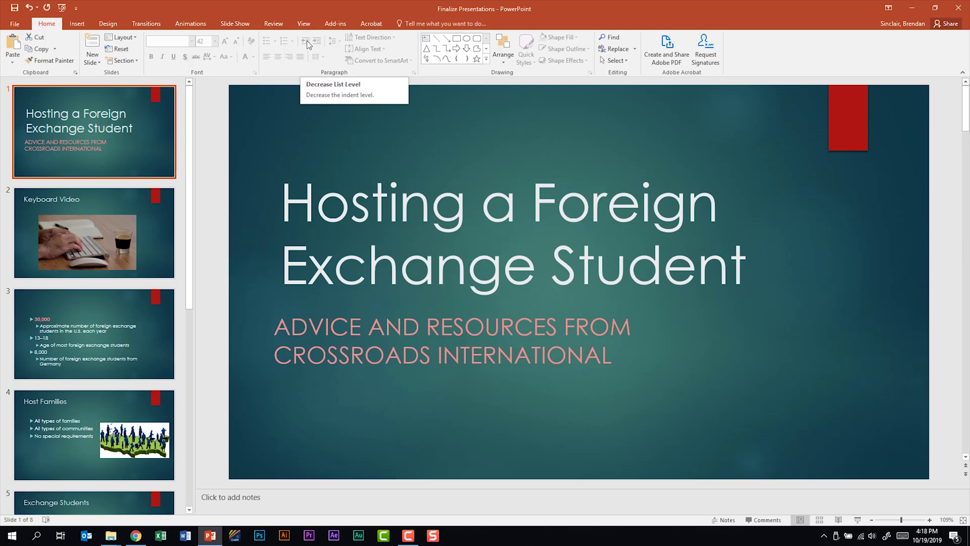
Start Encrypt with Password under Protect Presentation, then cancel without setting a password.
click(12, 26)
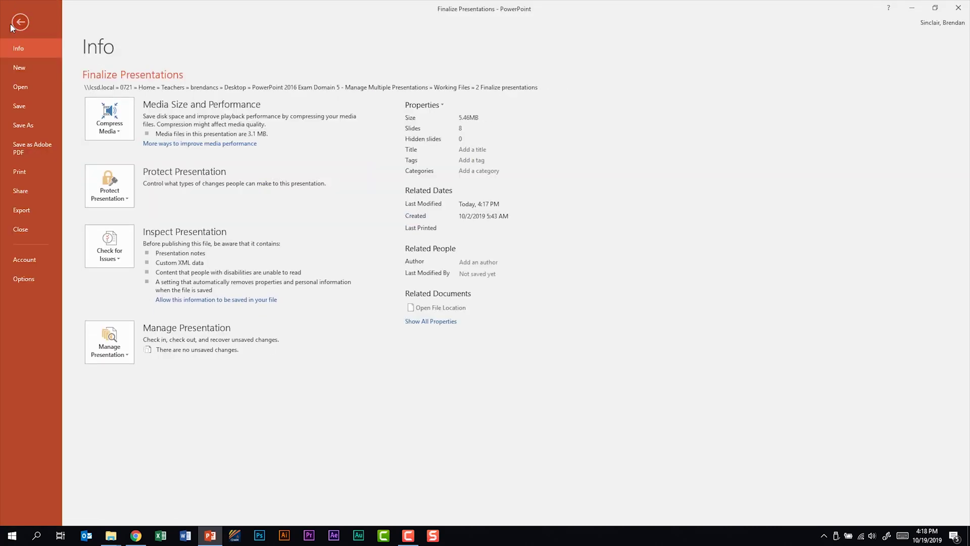
click(119, 194)
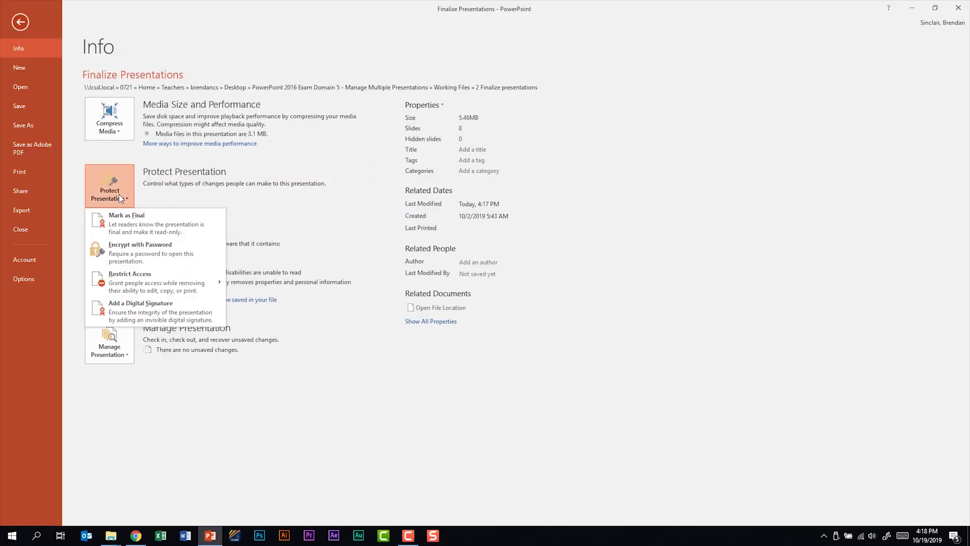
click(173, 255)
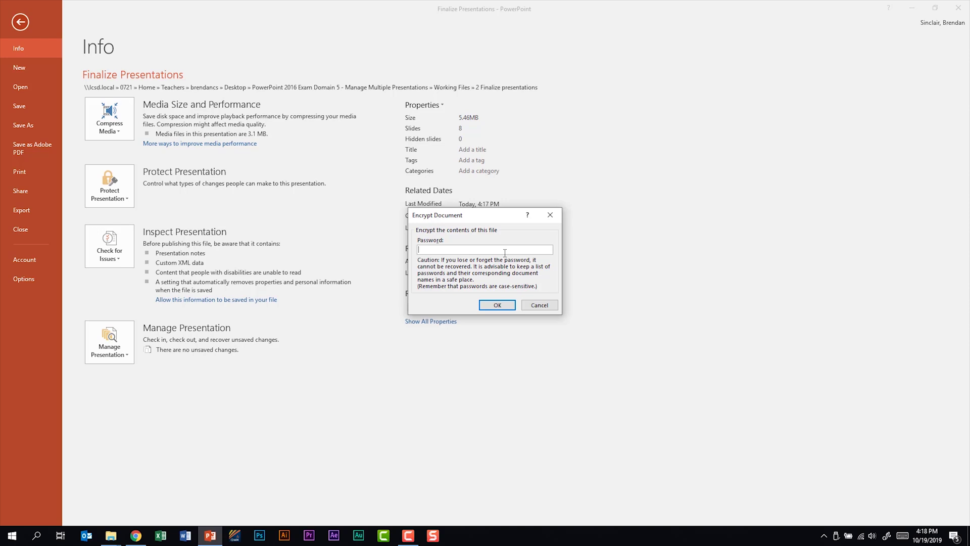
click(530, 305)
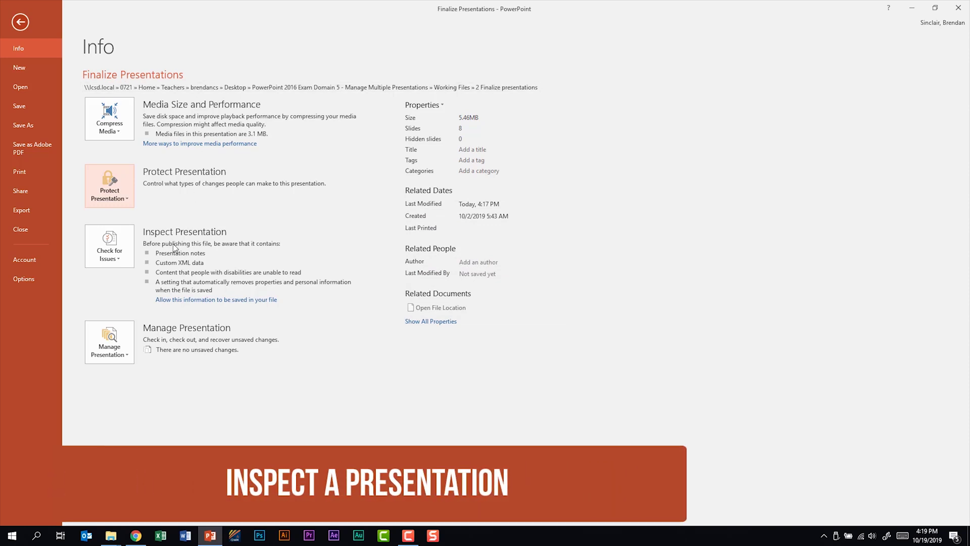
Save the file and run Document Inspector on the checked categories.
click(117, 259)
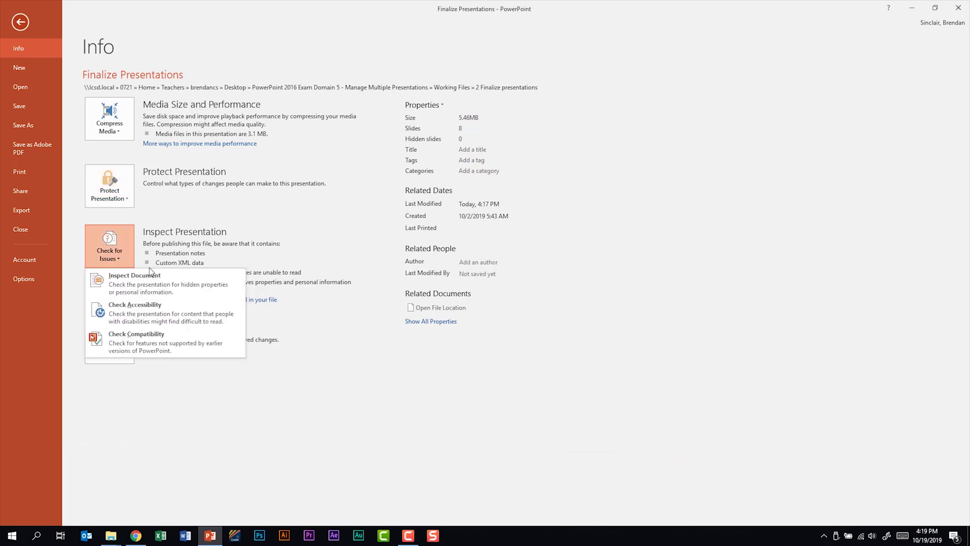
click(199, 282)
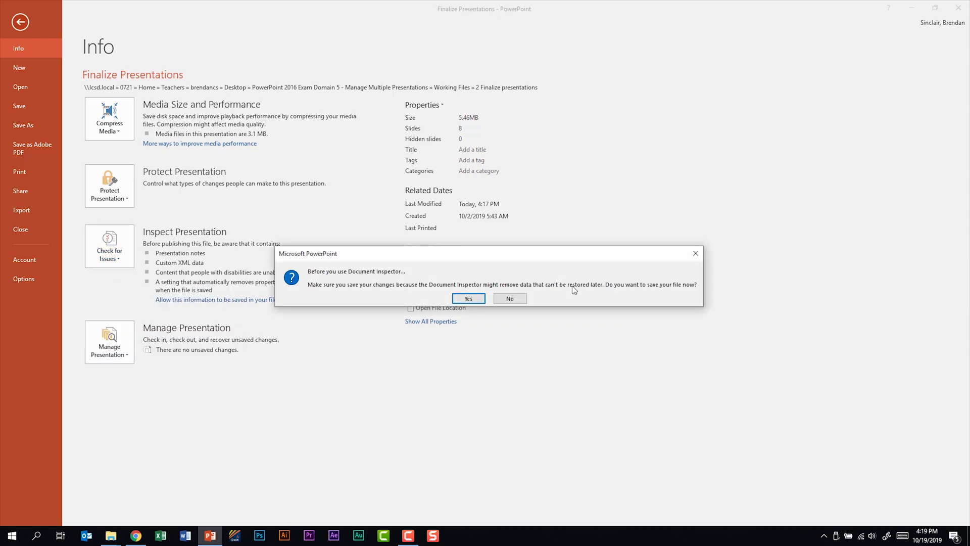
click(469, 298)
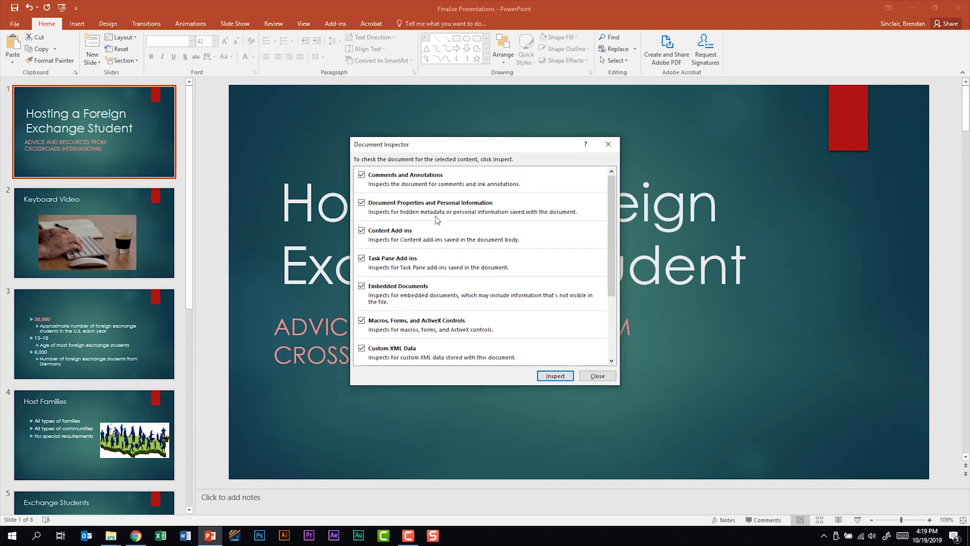
drag(609, 202, 601, 266)
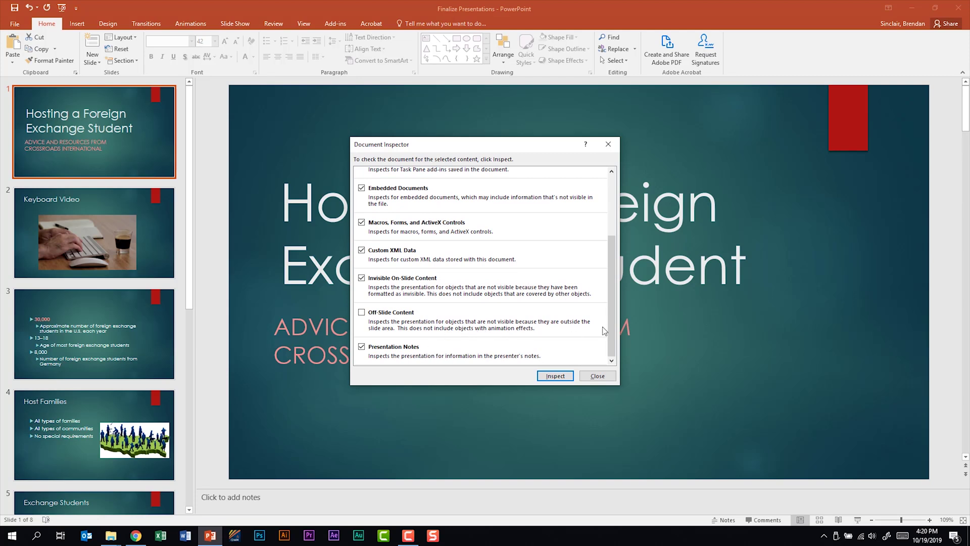
drag(611, 331, 618, 263)
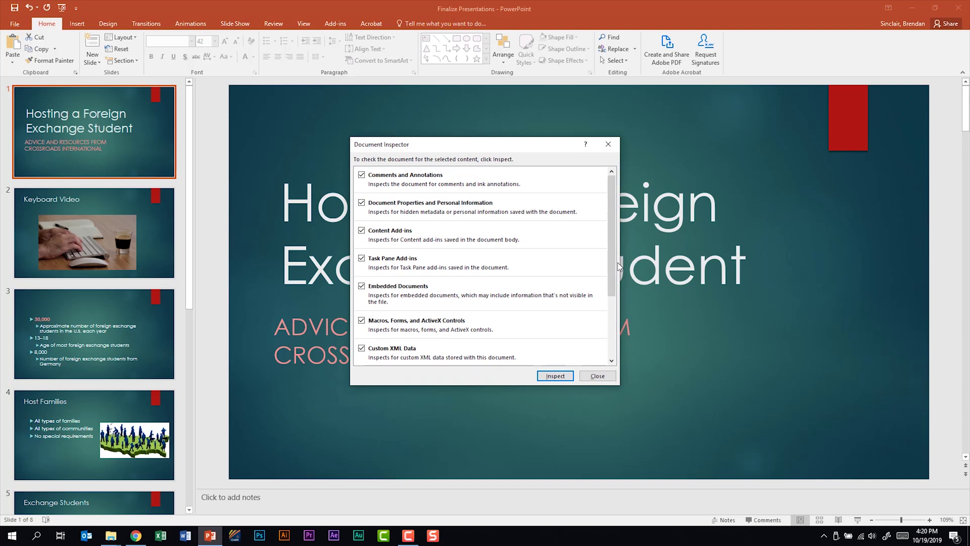
click(553, 378)
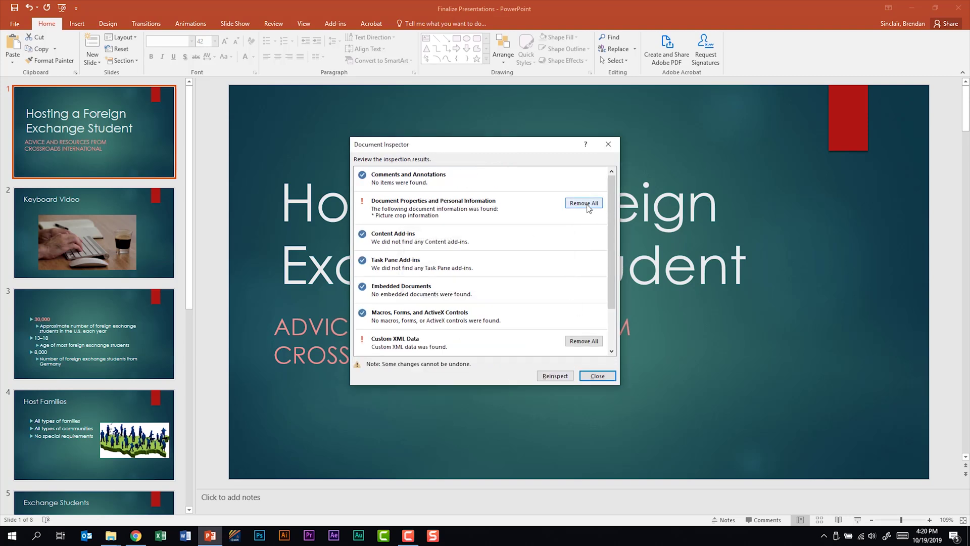
Remove all Document Properties and Personal Information, close the inspector, and return to Info.
scroll(577, 323, down, 2)
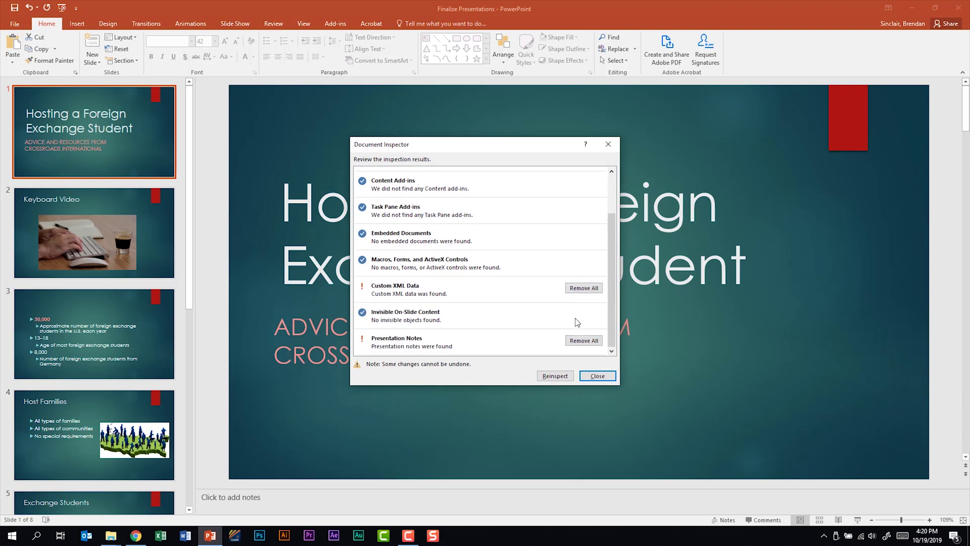
scroll(578, 322, up, 2)
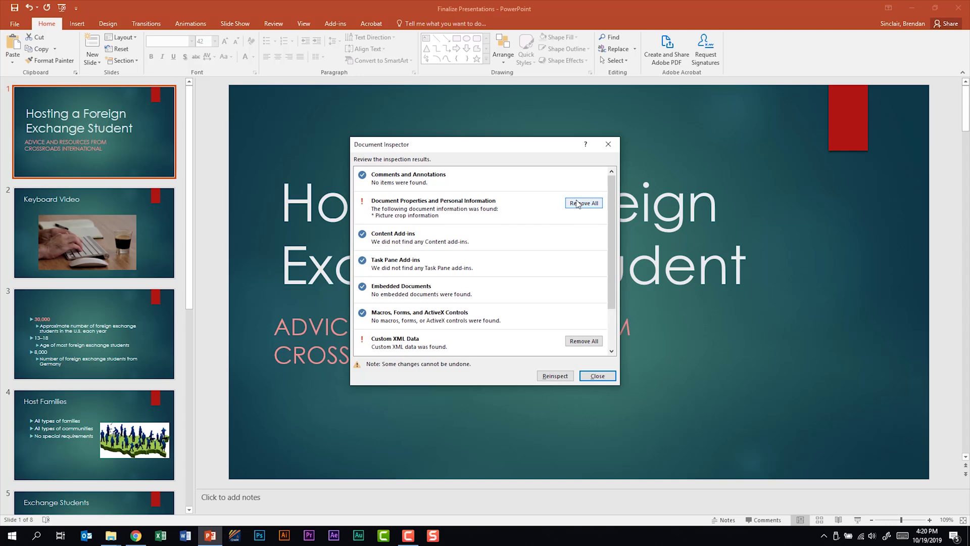
click(577, 203)
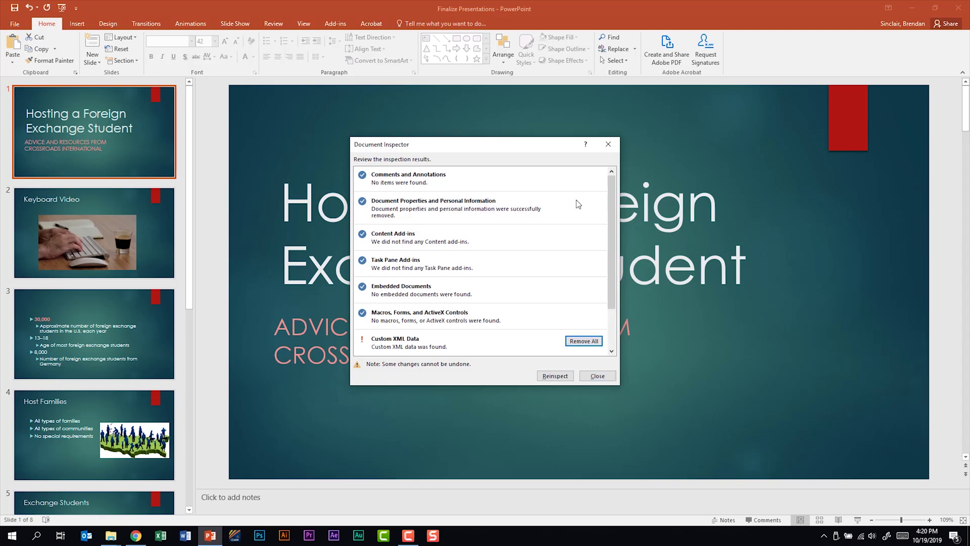
click(592, 380)
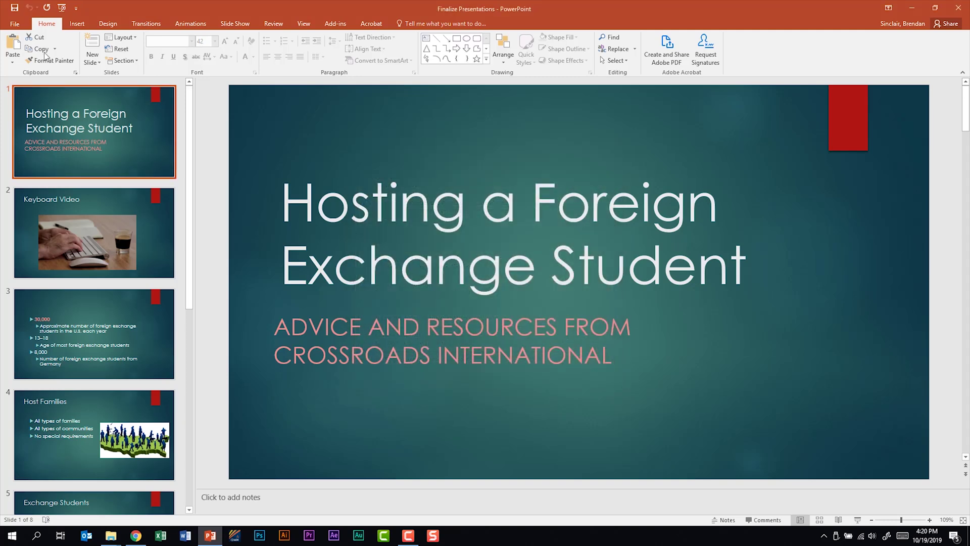
click(17, 25)
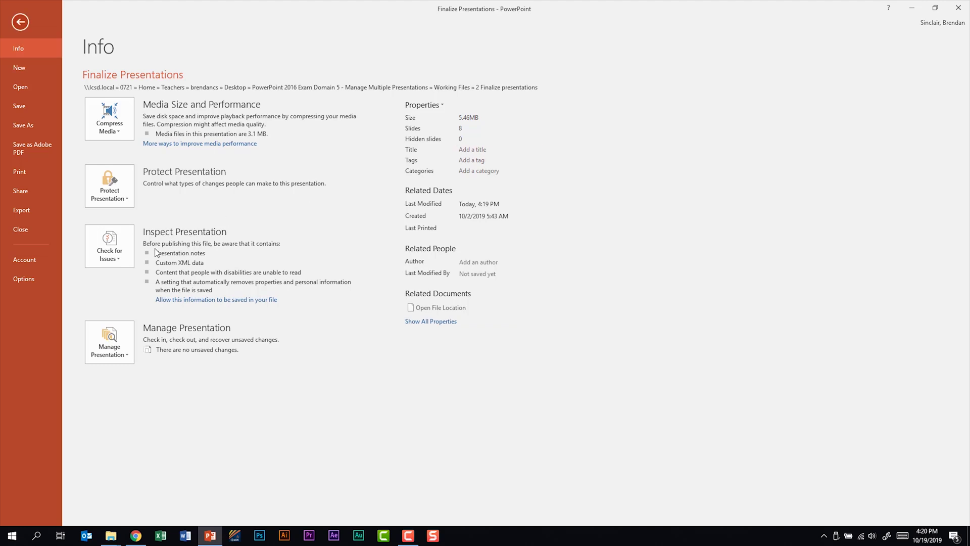
Run the accessibility check and go to the keyboard video's missing alt text error on slide 2.
click(123, 265)
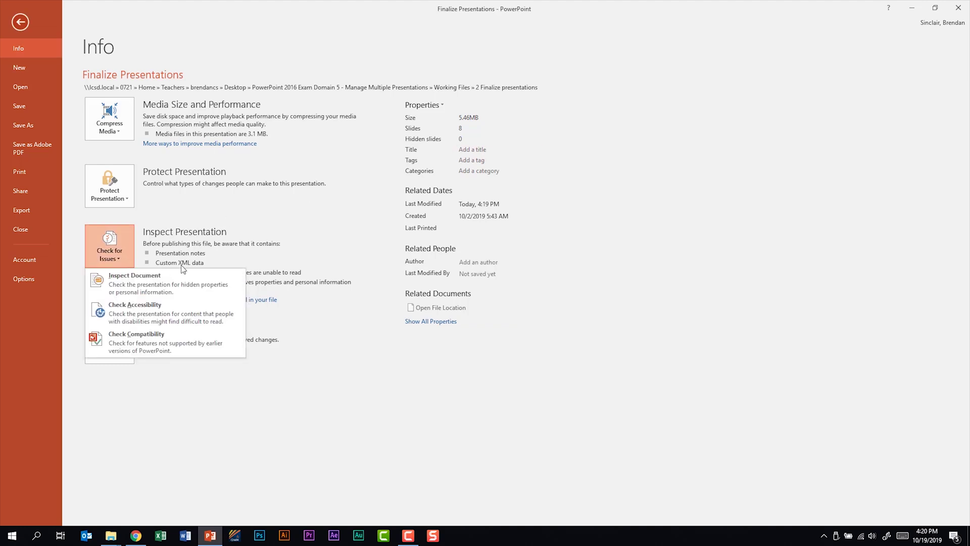
click(203, 318)
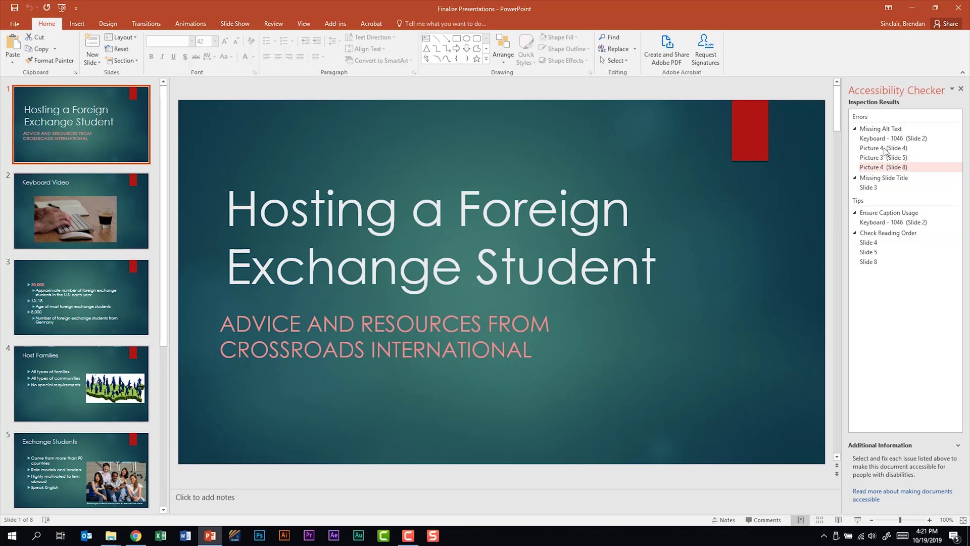
click(909, 141)
click(910, 140)
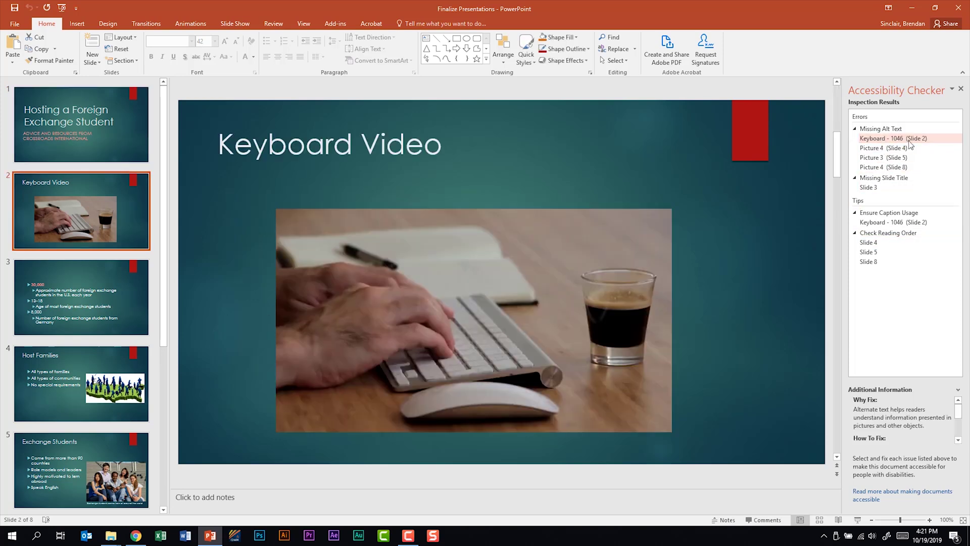
Give the keyboard video the alt text title 'Keyboard' in Format Video.
right_click(514, 275)
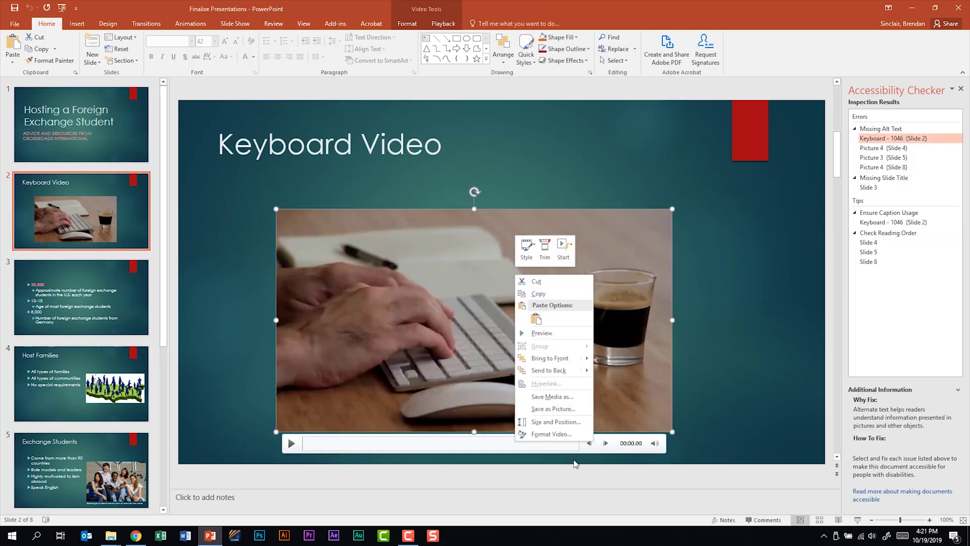
click(568, 434)
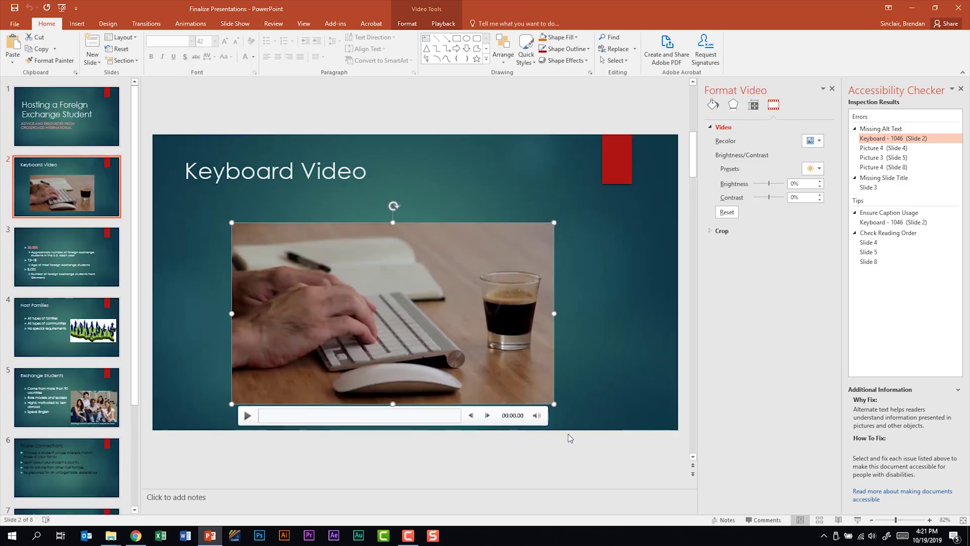
click(753, 105)
click(711, 154)
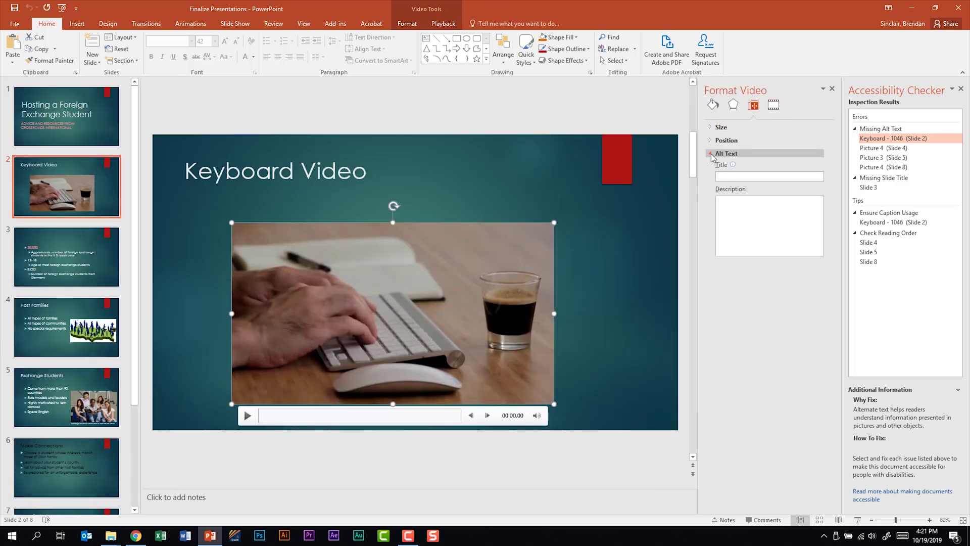
click(724, 176)
text(Keyboard)
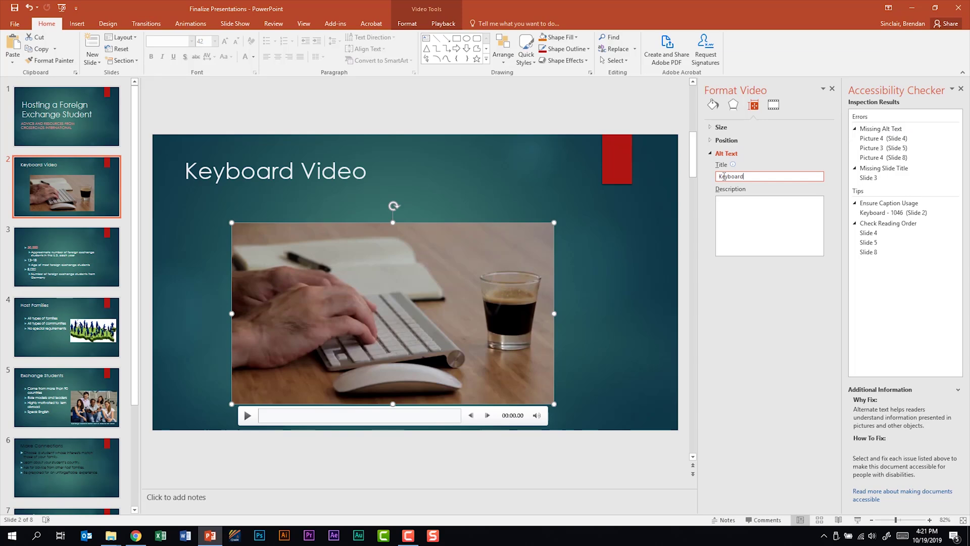
click(832, 90)
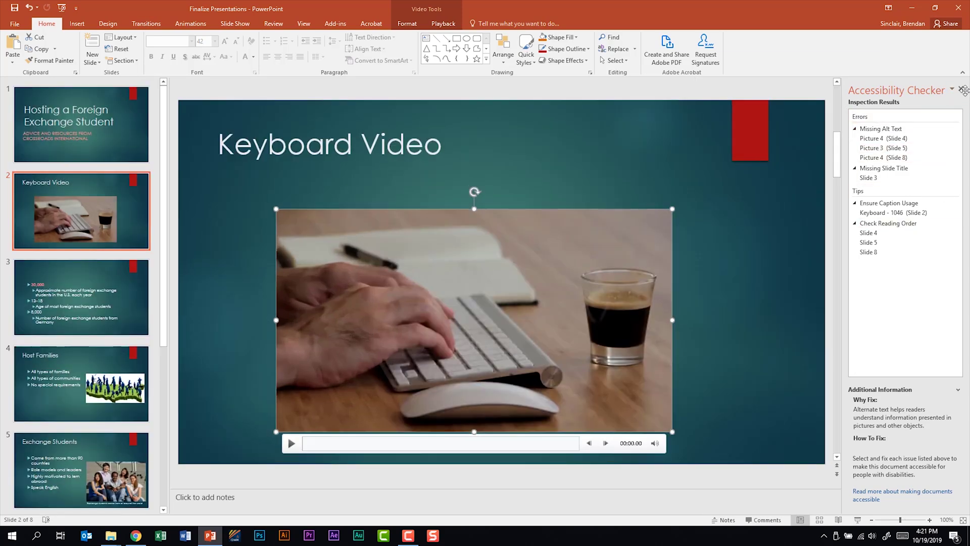
Close the accessibility results and return to the Info page's Check for Issues list.
click(961, 89)
click(14, 24)
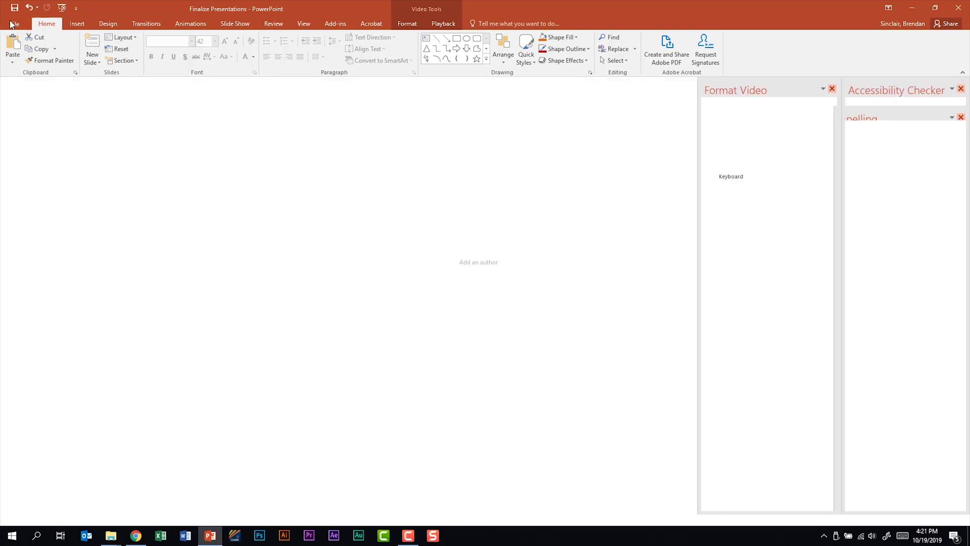
click(129, 259)
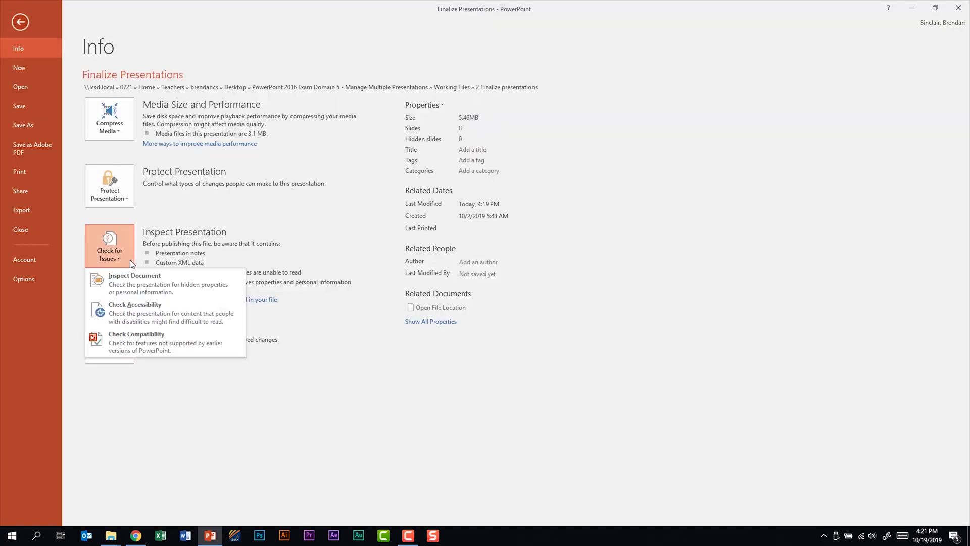
Run Check Compatibility, which flags the slide 2 video as becoming a picture, then close the report.
click(197, 343)
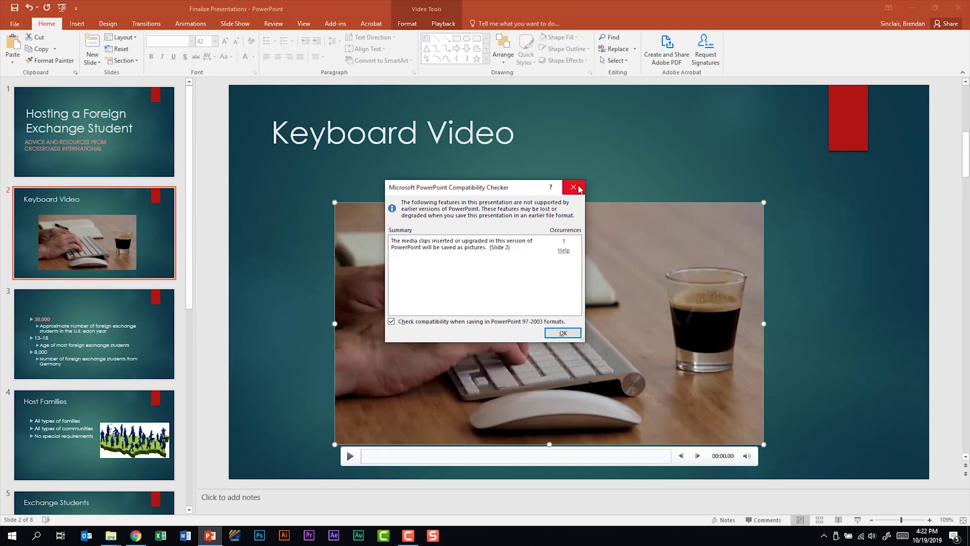
click(574, 187)
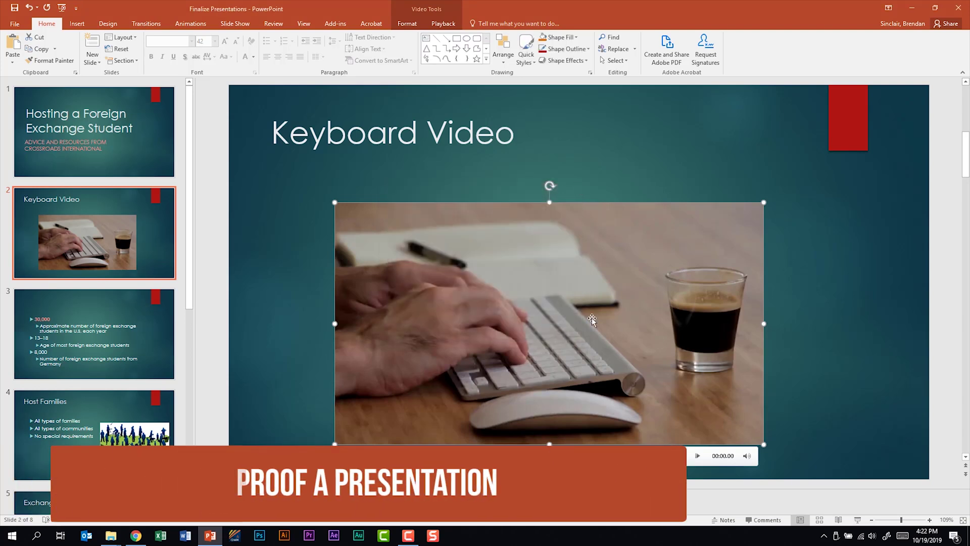
Spell-check from the Review tab, changing 'lern' to 'learn', and acknowledge the completion message.
click(273, 24)
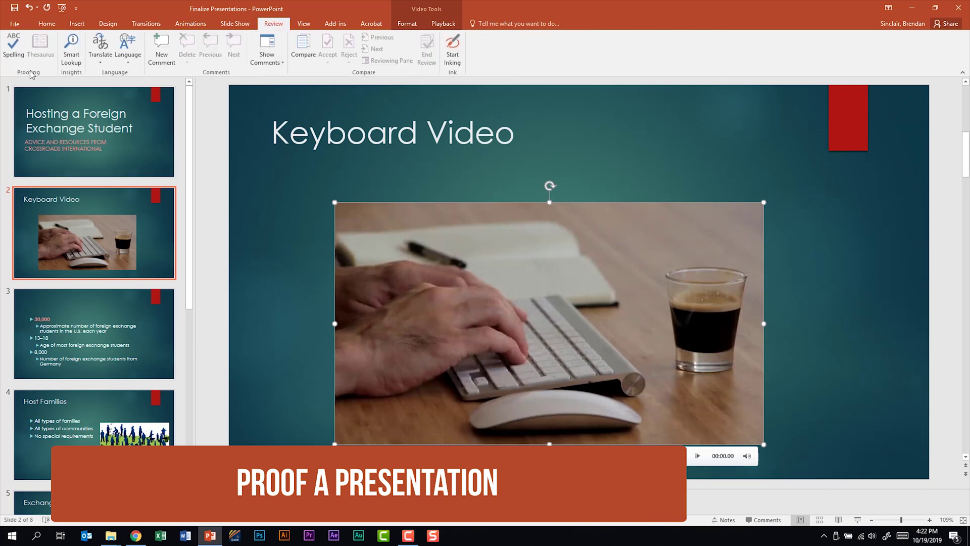
click(13, 46)
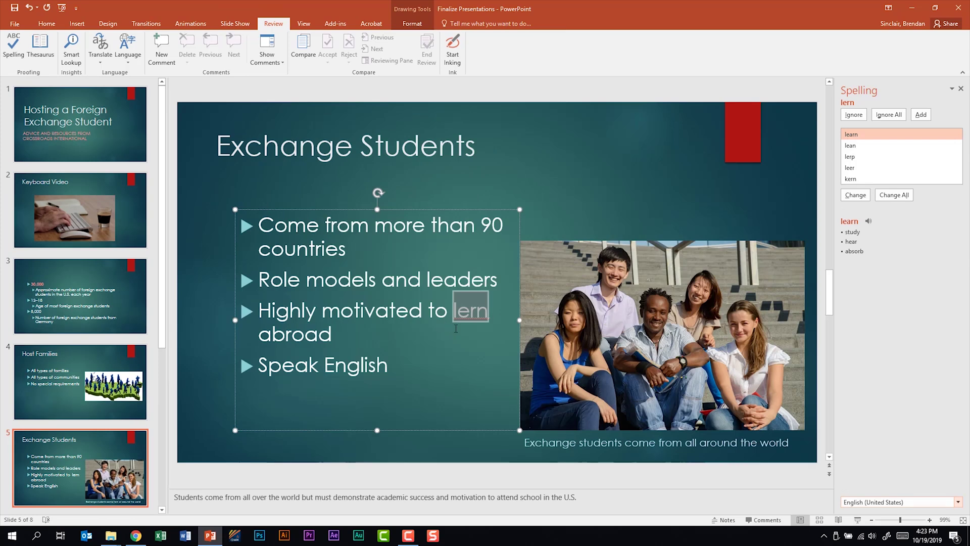
click(868, 198)
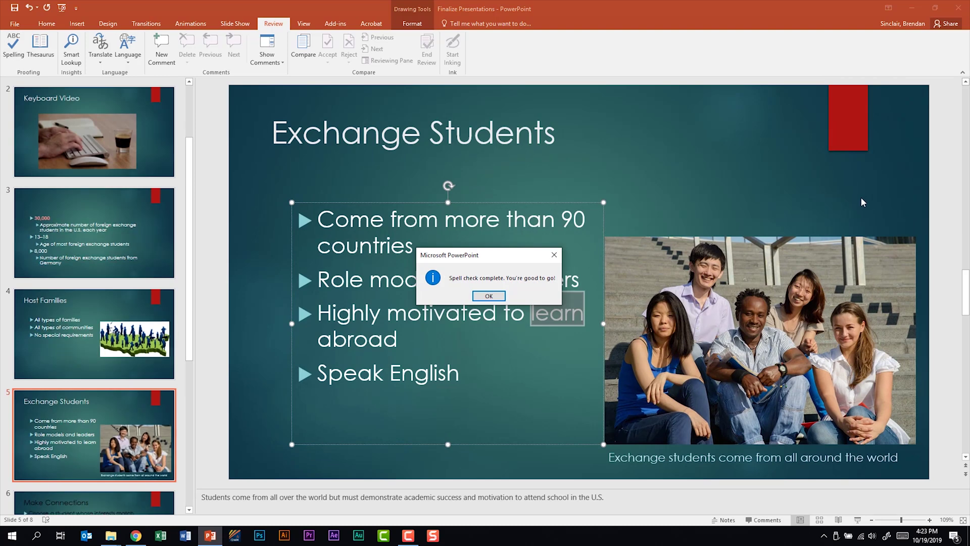
click(489, 295)
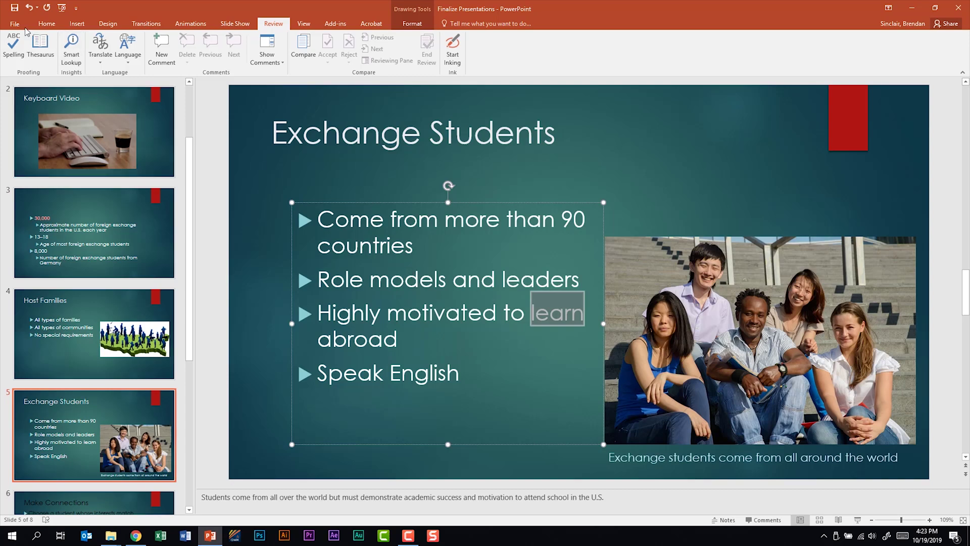
click(19, 25)
click(24, 280)
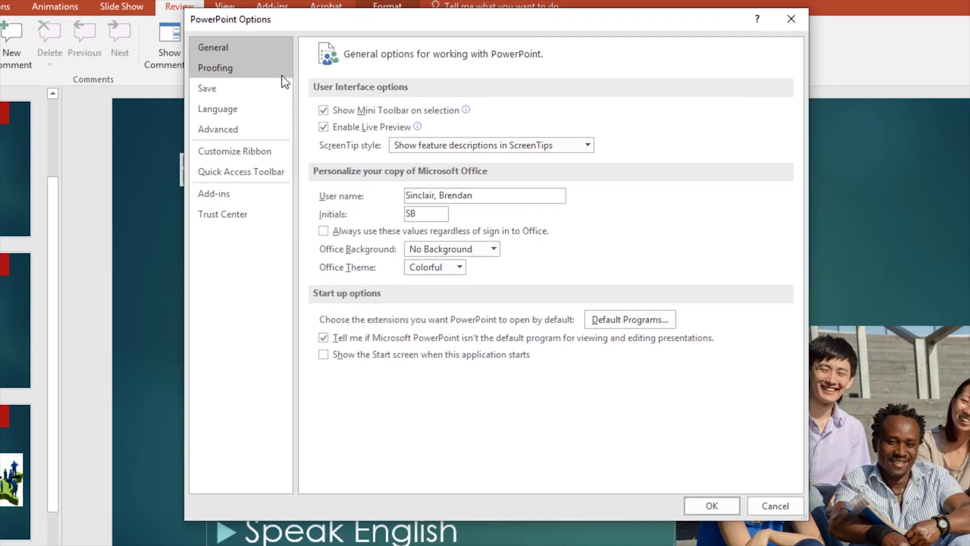
click(339, 66)
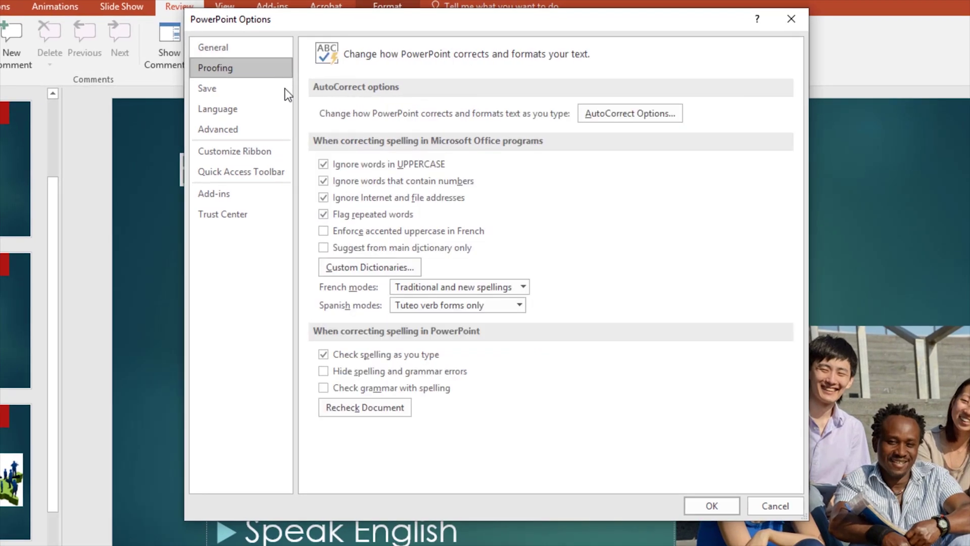
click(638, 117)
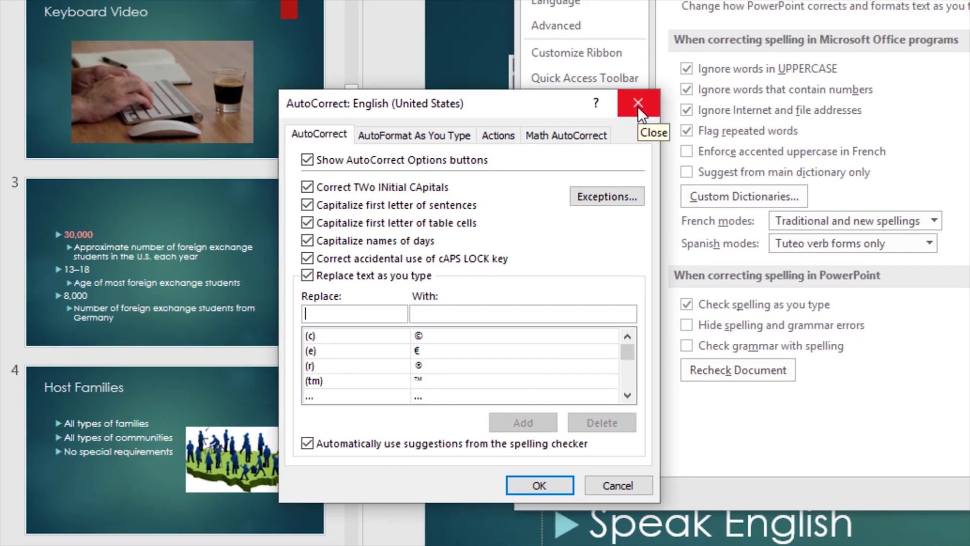
click(686, 95)
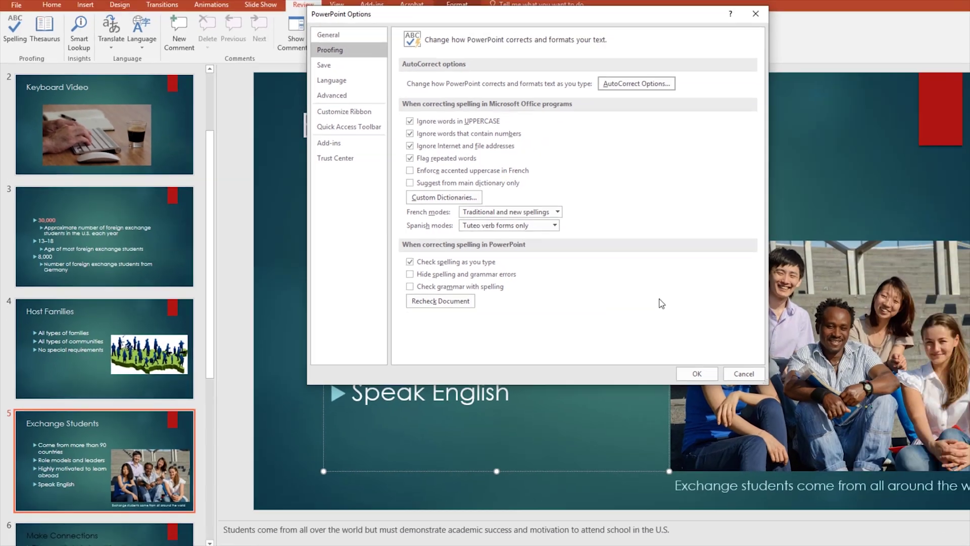
click(744, 373)
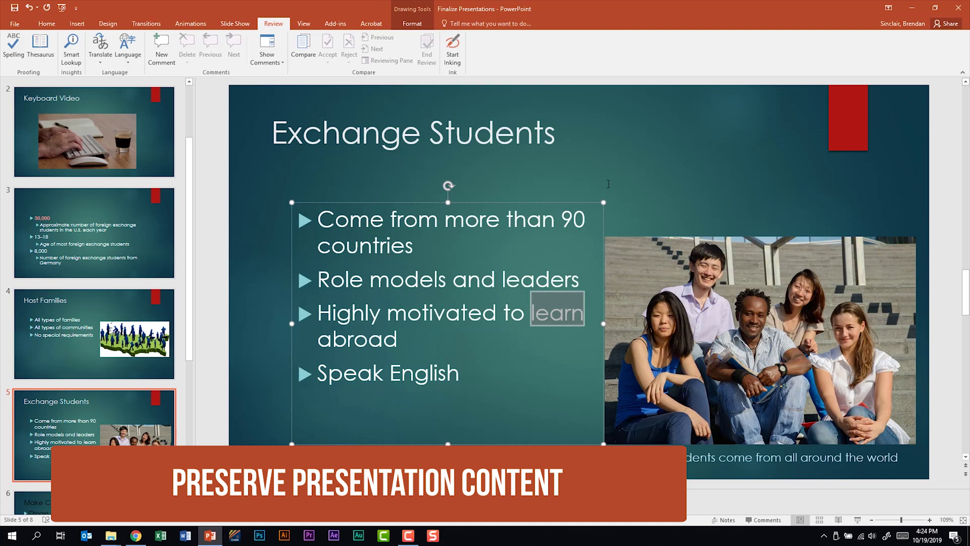
Compress the keyboard video to Internet Quality, saving 0.14 MB so media totals 3 MB.
click(14, 23)
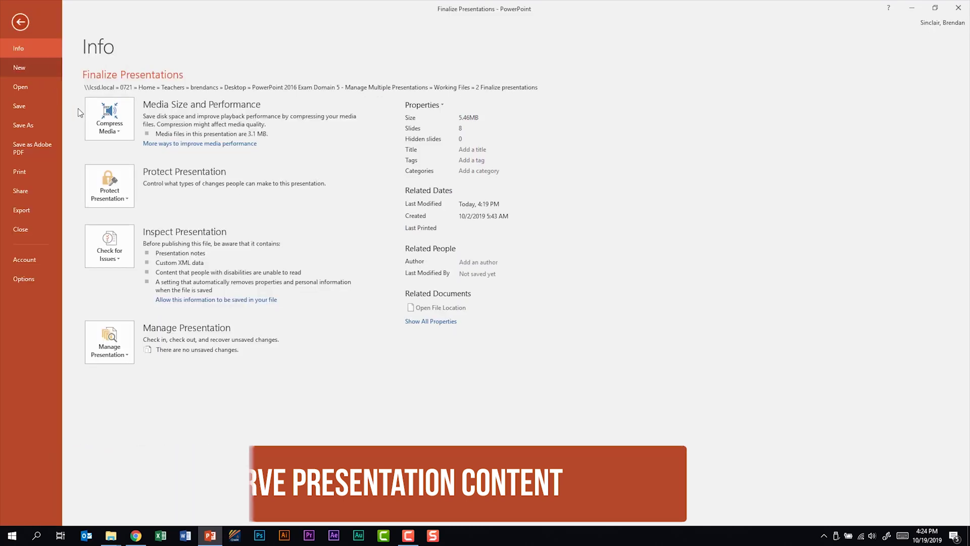
click(129, 138)
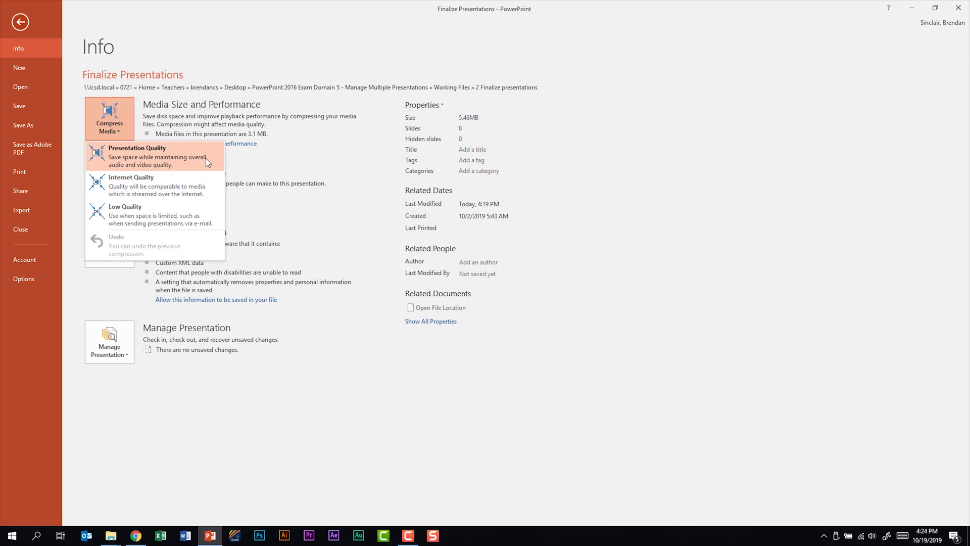
click(205, 186)
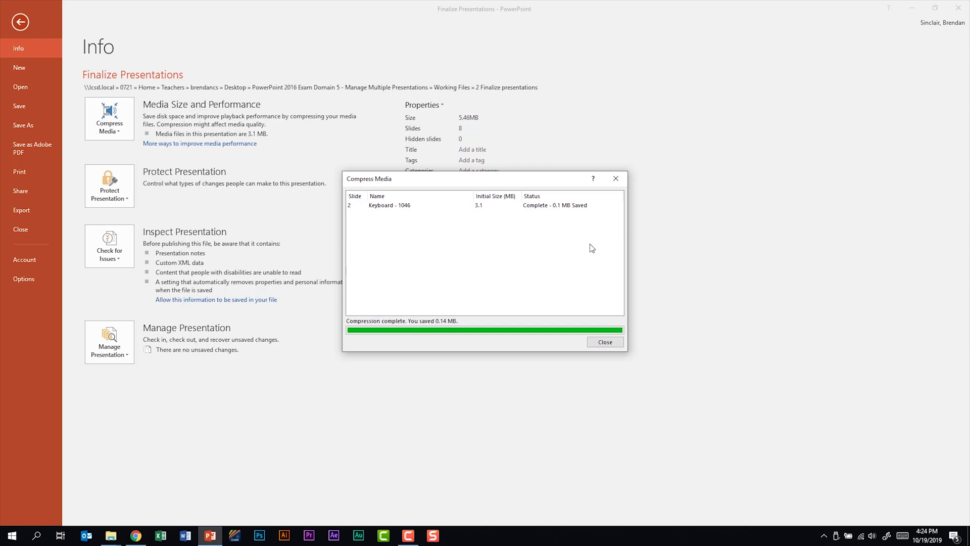
click(604, 342)
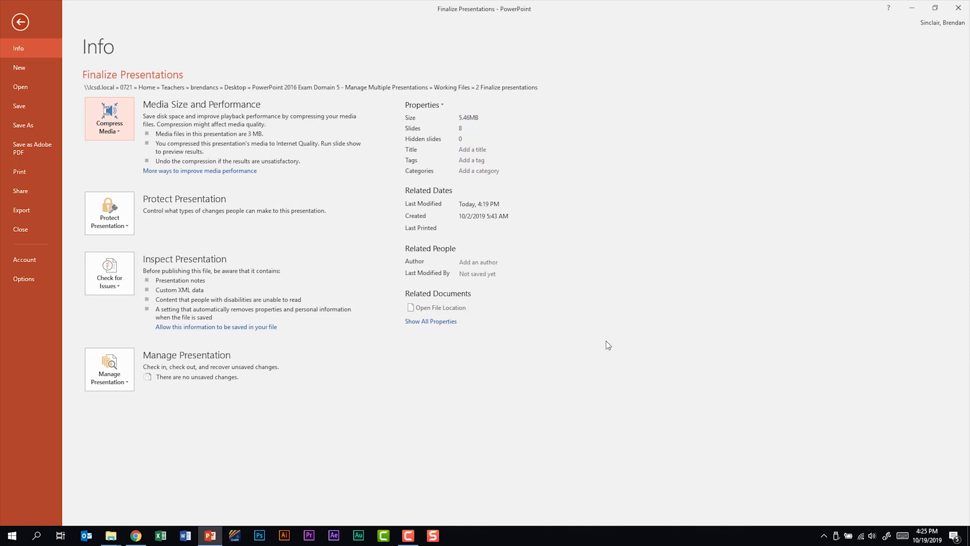
Enable Embed fonts in the file, embedding only the characters used, in the Save options.
click(23, 279)
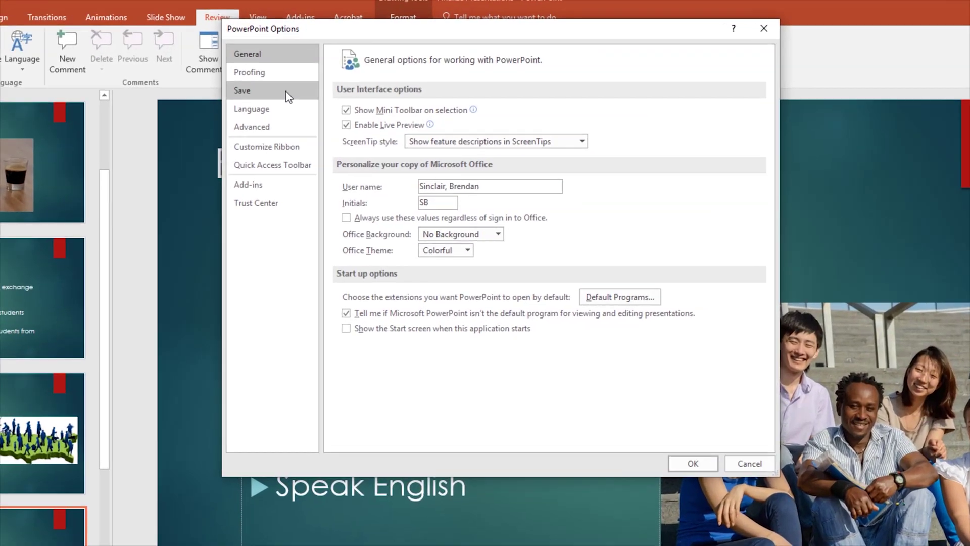
click(318, 81)
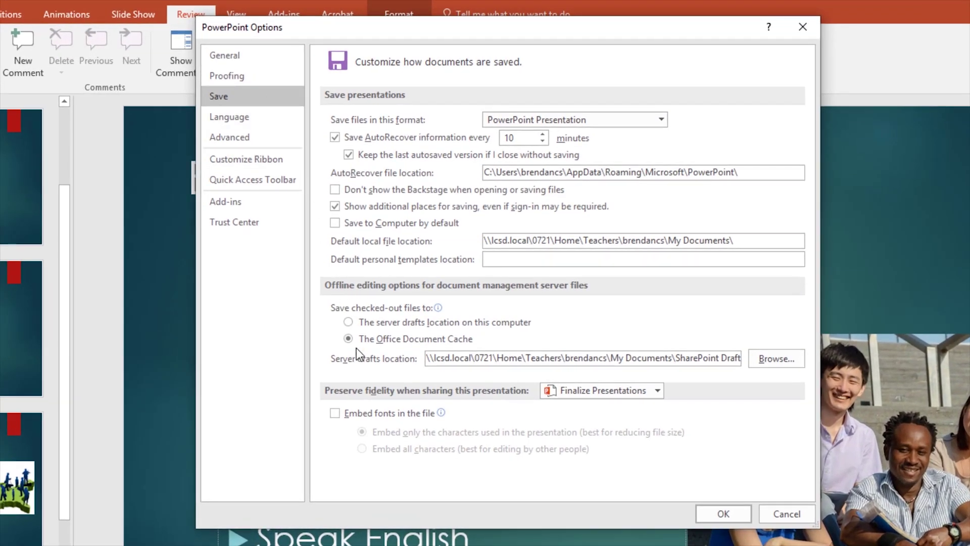
click(334, 413)
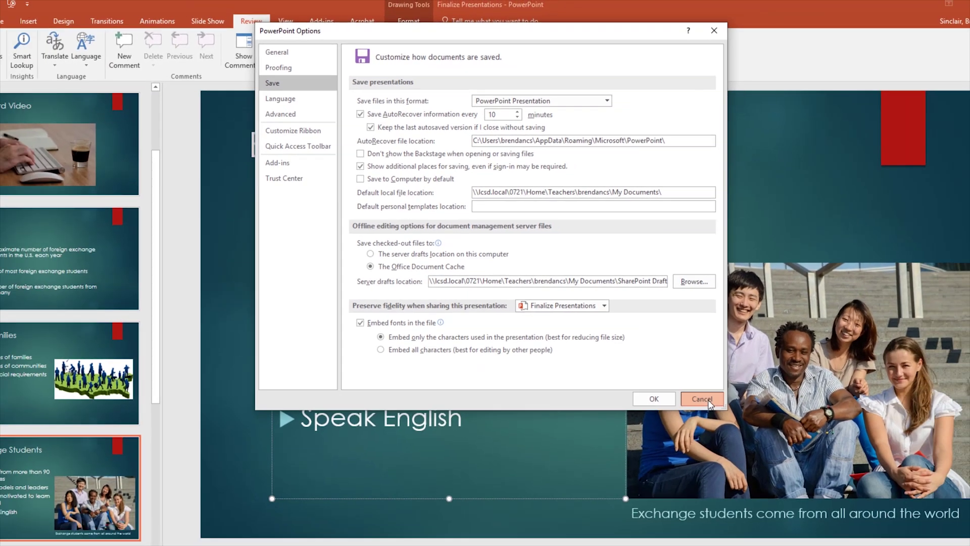
click(792, 514)
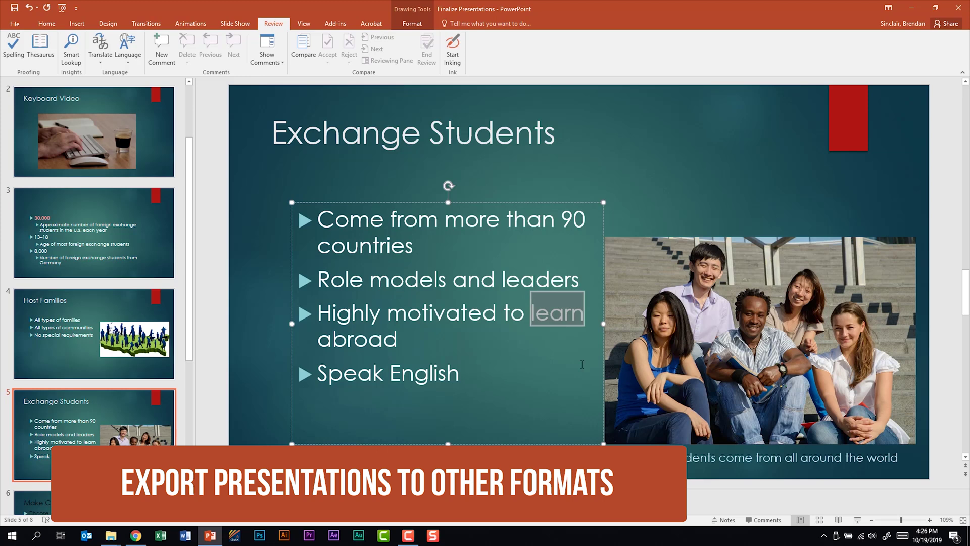
Browse the Save as type list in Save As, keep PowerPoint Presentation, and cancel without saving.
click(16, 23)
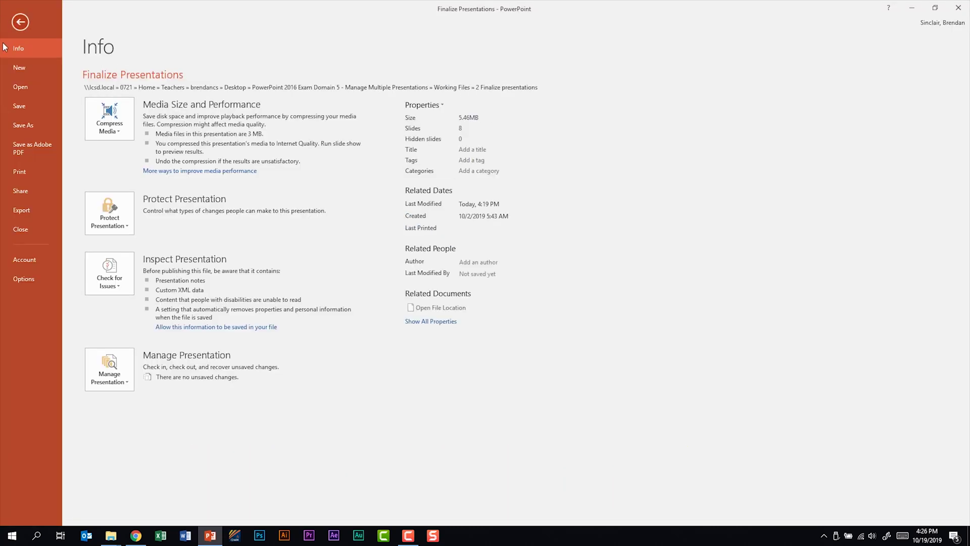
click(44, 129)
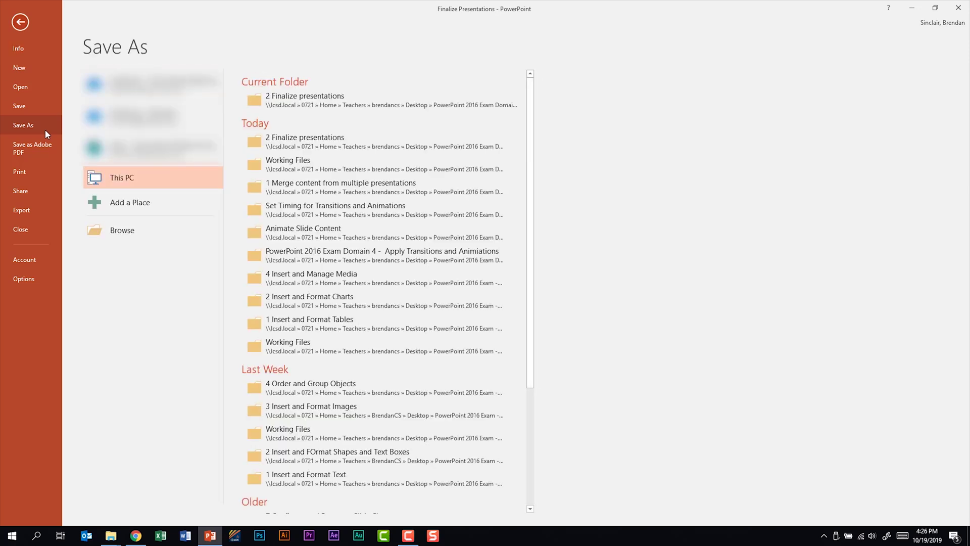
click(123, 232)
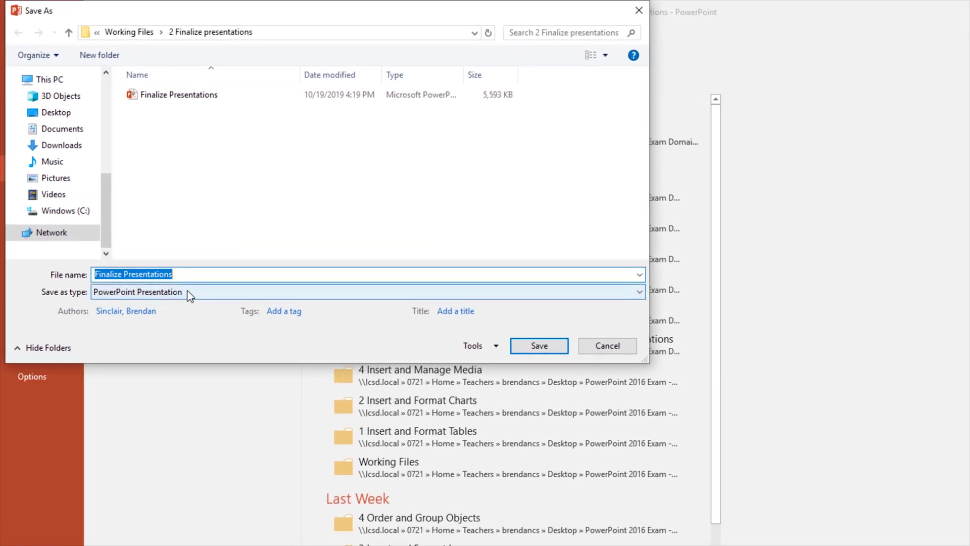
click(189, 292)
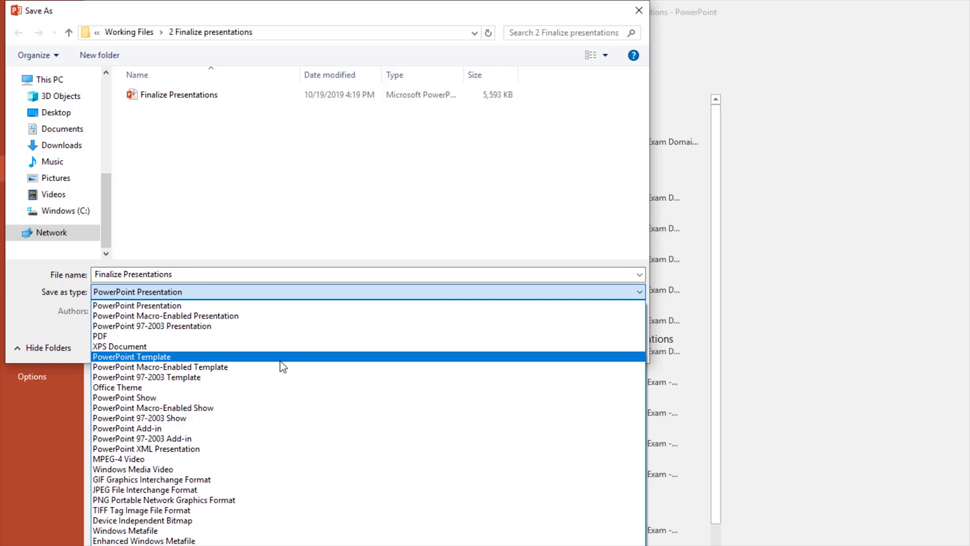
click(326, 210)
click(607, 346)
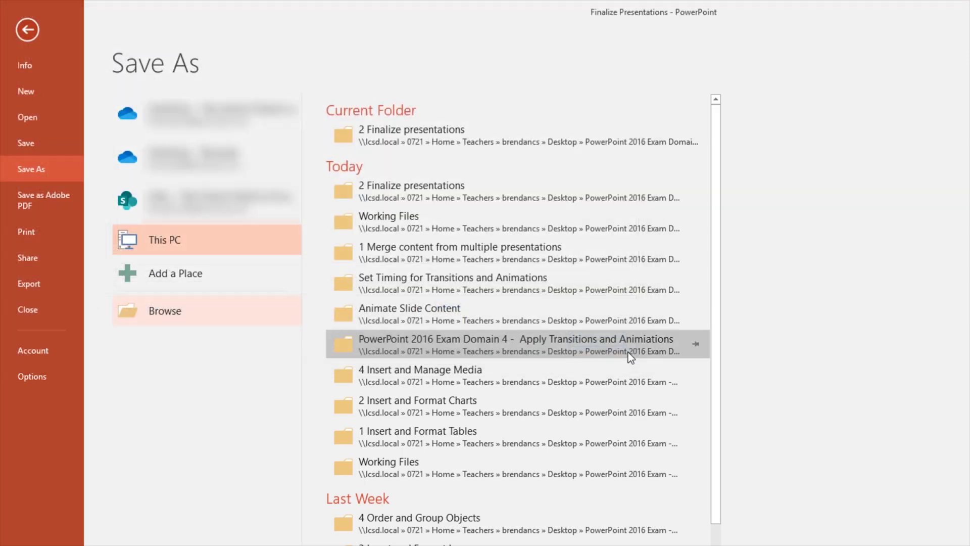
Open Publish as PDF for 'Finalize Presentations' with PDF type, review its Options, and cancel them.
click(29, 283)
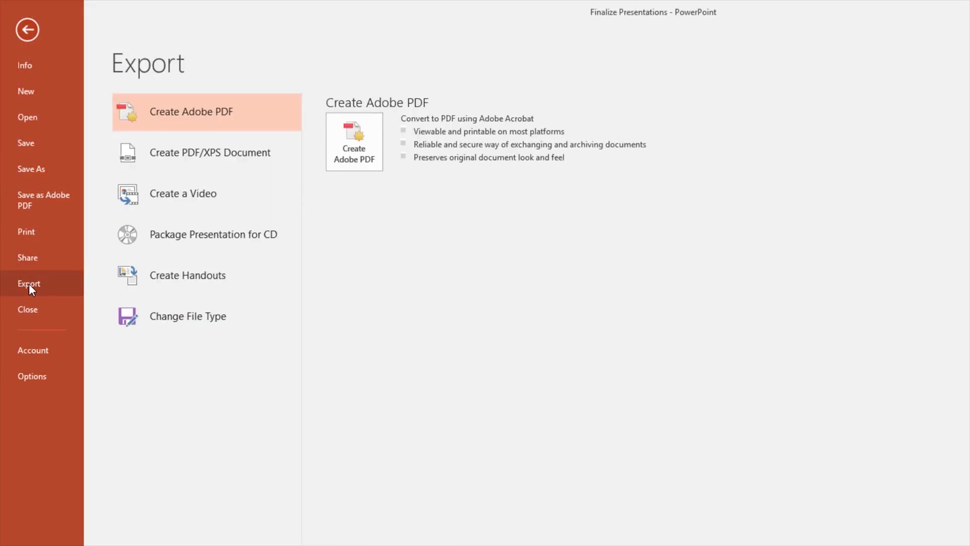
click(198, 128)
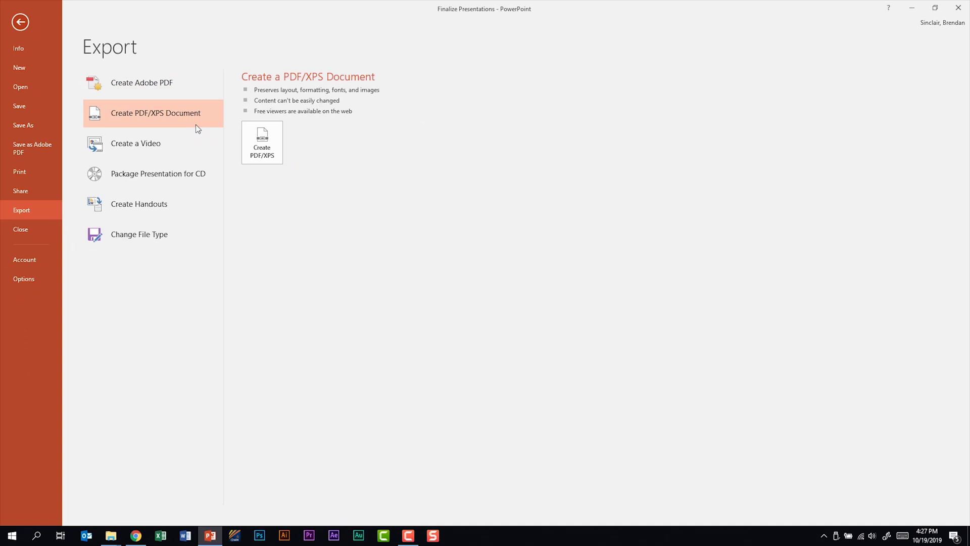
click(263, 156)
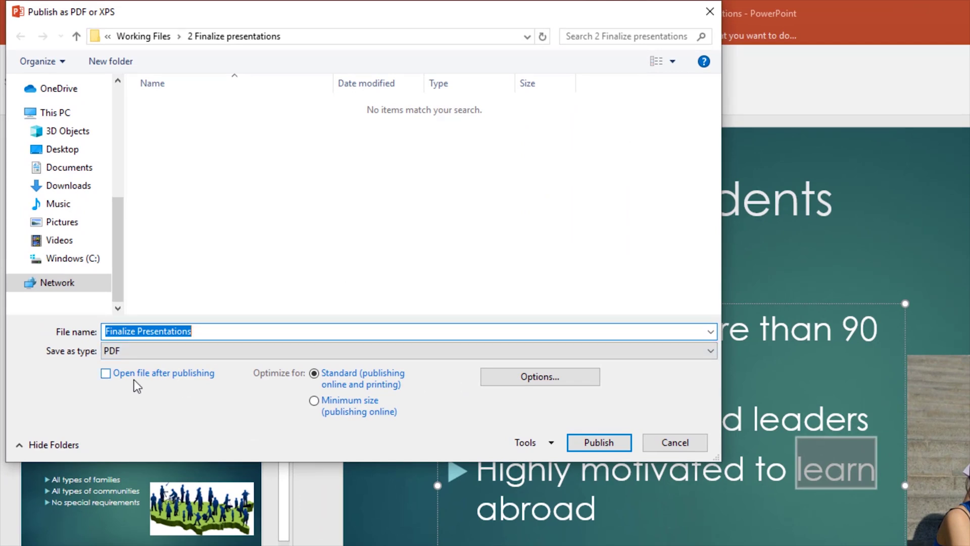
click(149, 351)
click(150, 364)
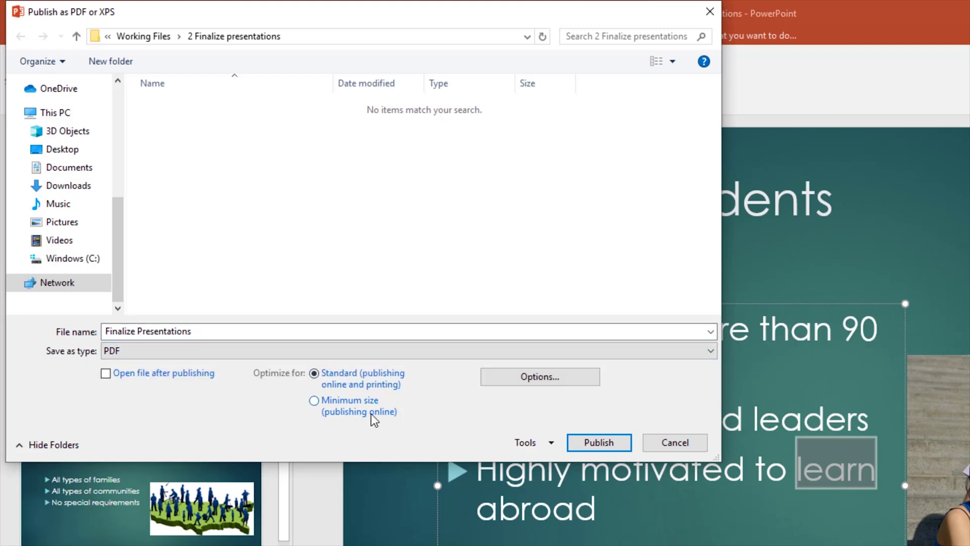
click(566, 381)
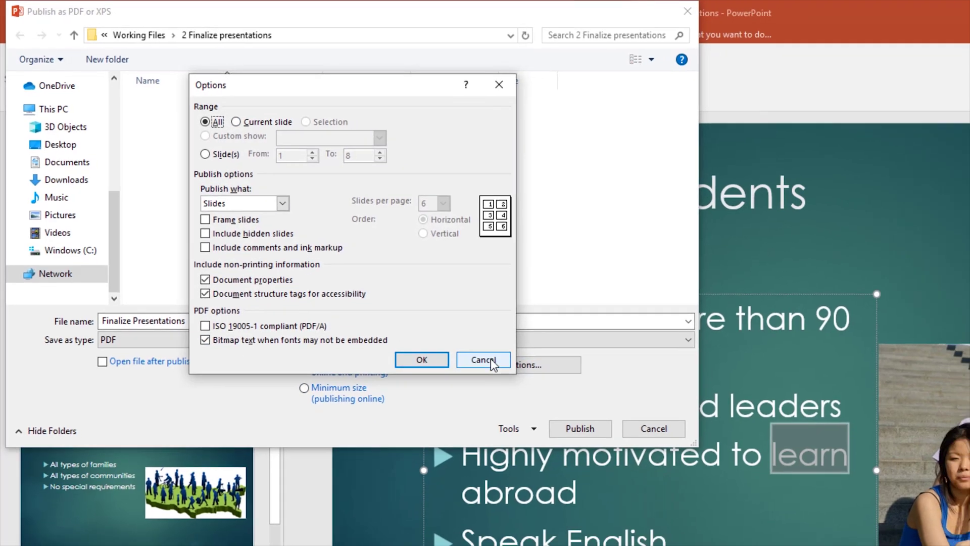
click(494, 369)
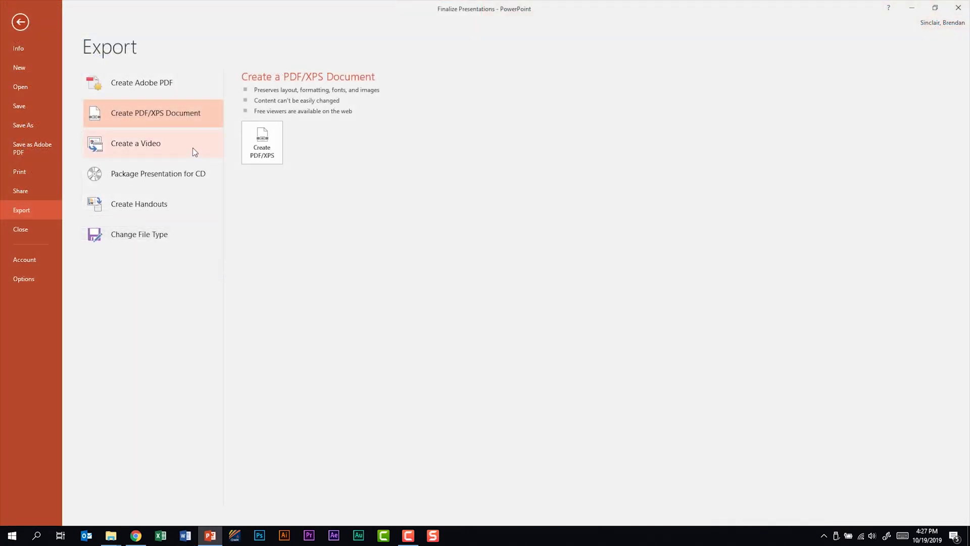
Browse the Create a Video, Package for CD, Change File Type and Create Handouts export options.
click(192, 150)
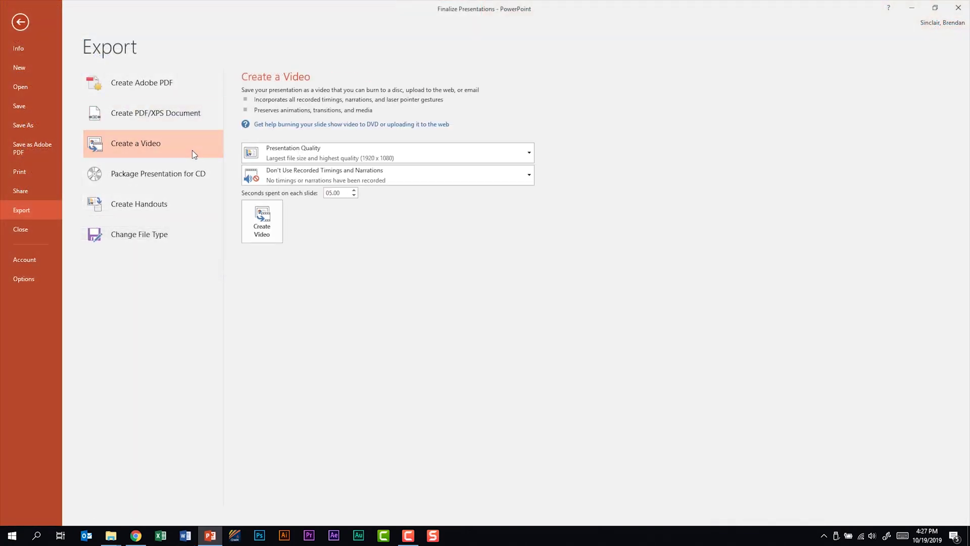
click(112, 180)
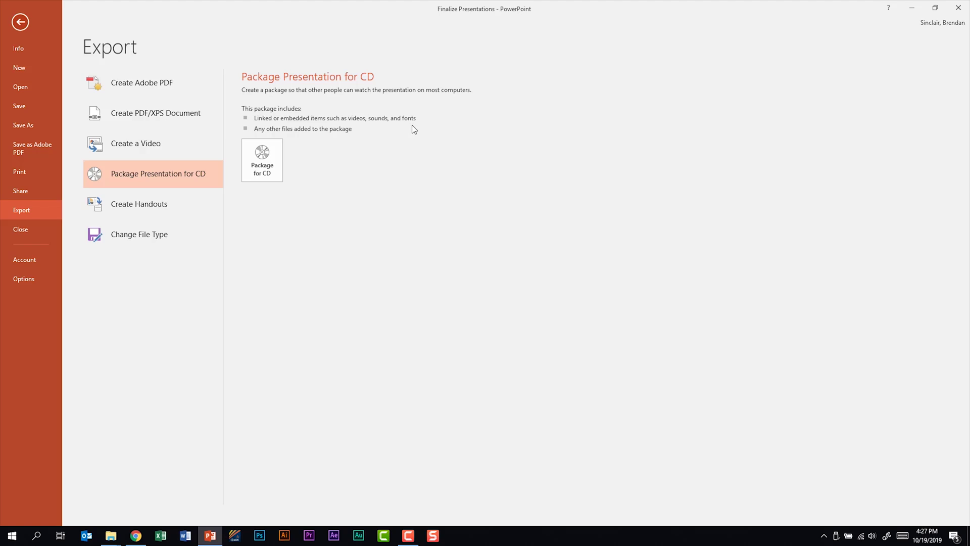
click(153, 241)
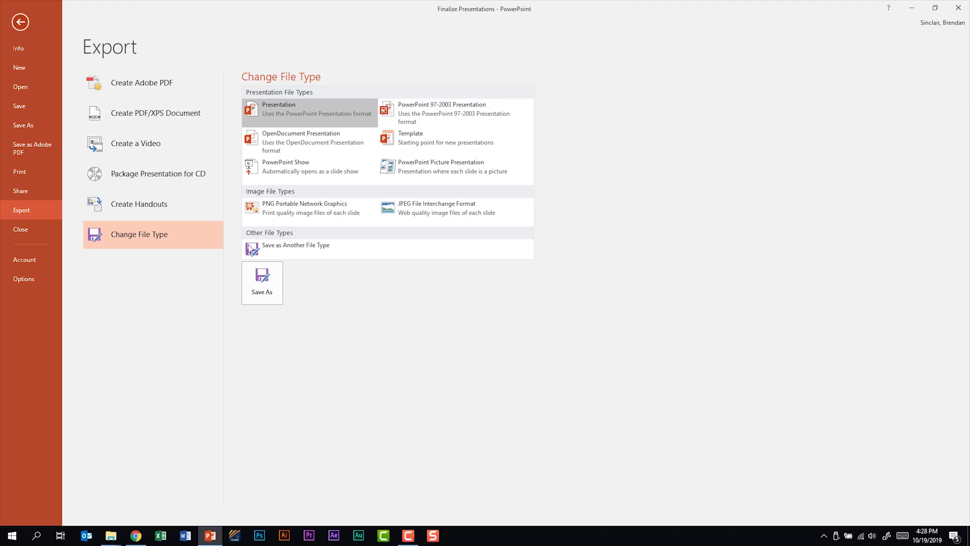
click(176, 207)
Create Word handouts using the Blank lines below slides layout and confirm.
click(278, 135)
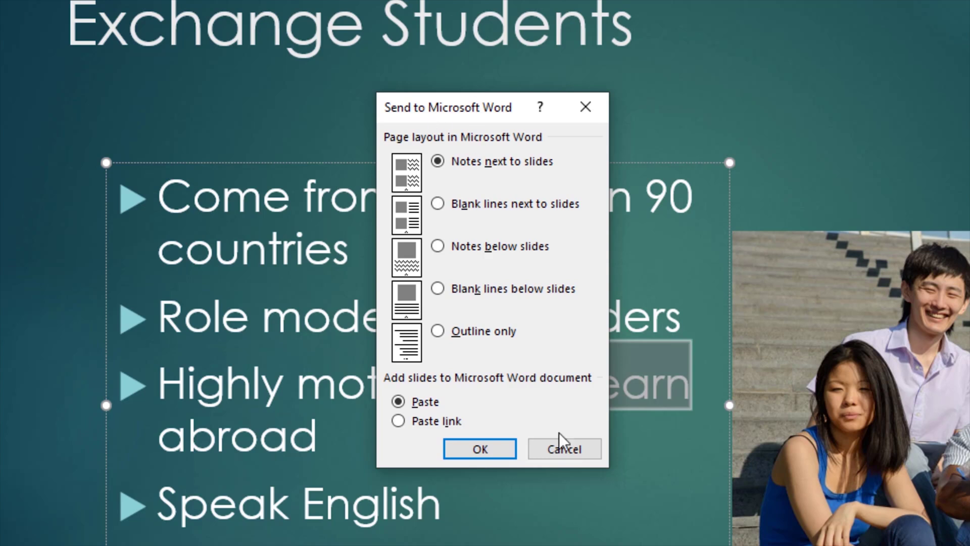
click(519, 294)
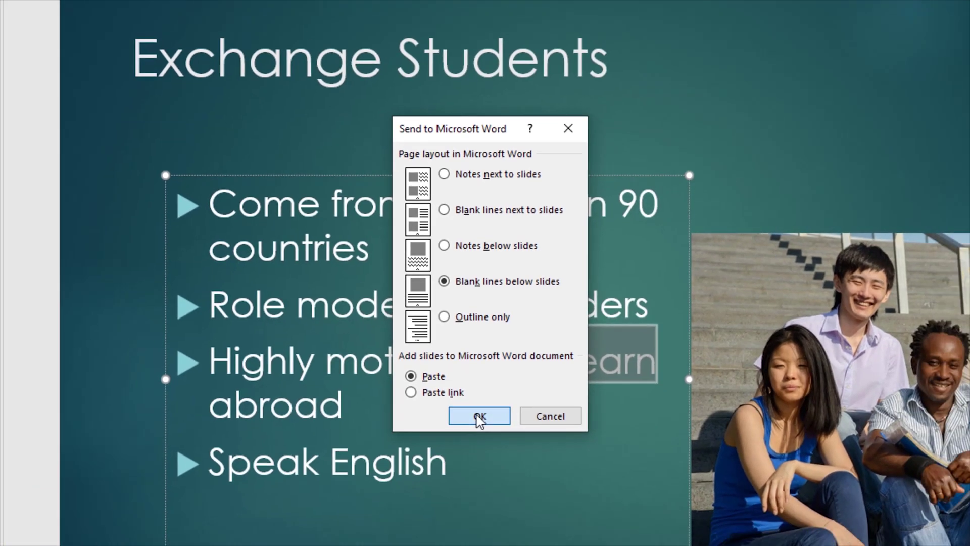
click(479, 451)
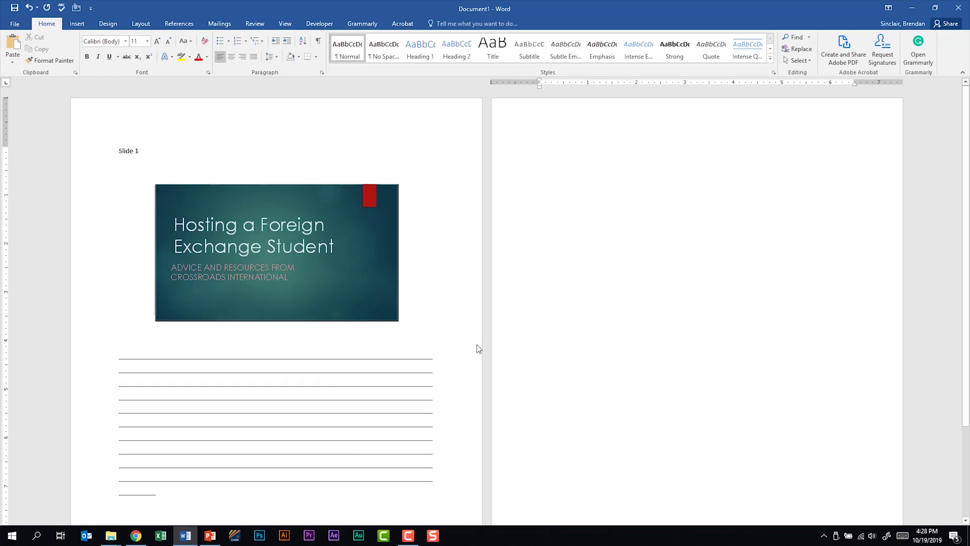
scroll(477, 344, down, 8)
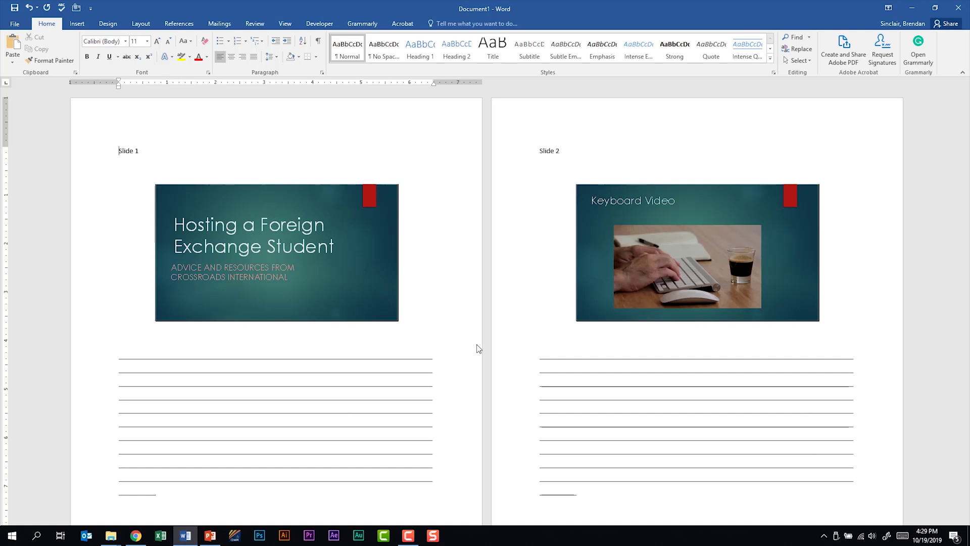
scroll(479, 349, down, 15)
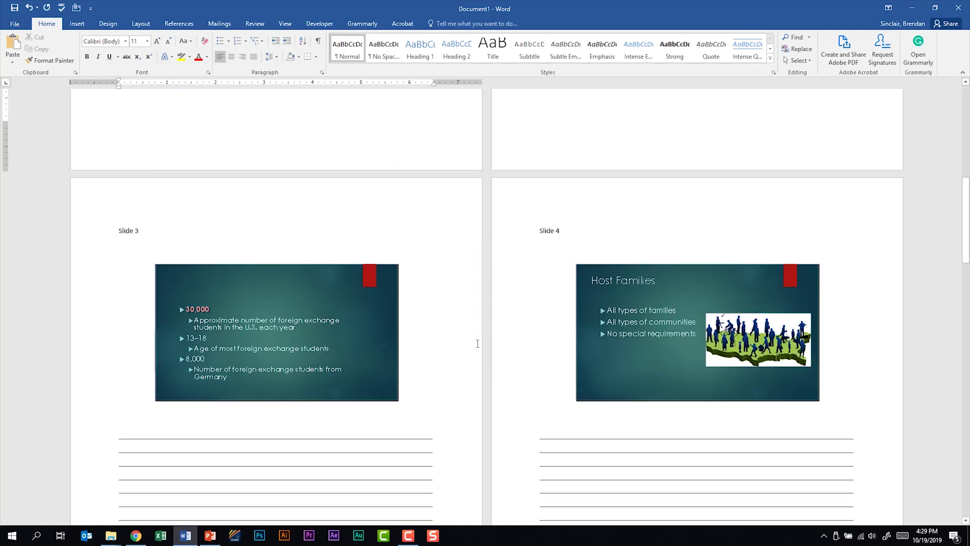
scroll(478, 344, down, 10)
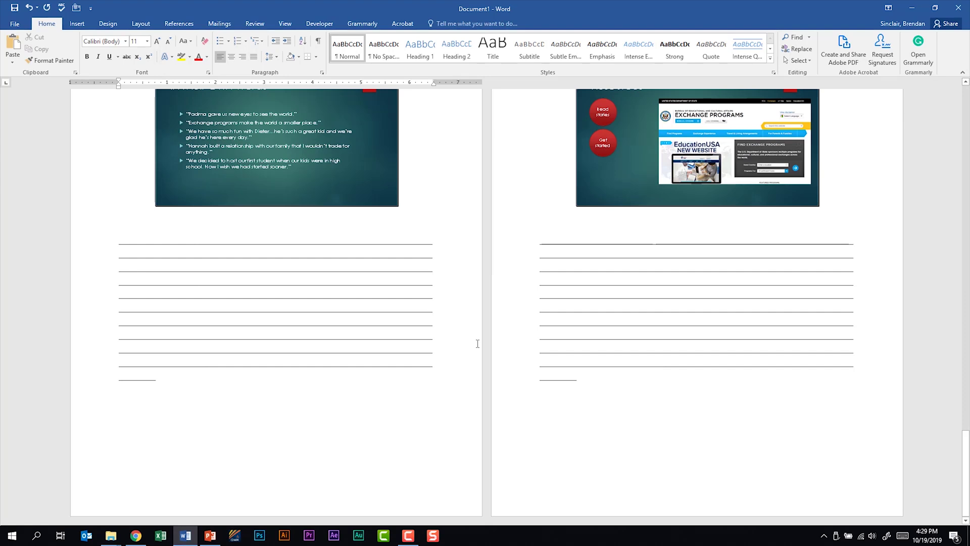